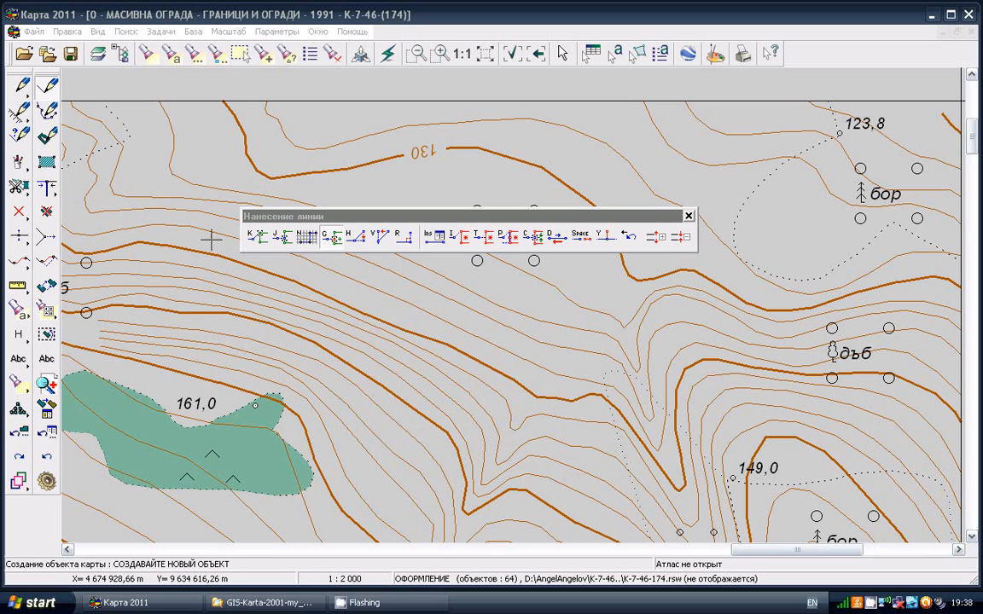
{"action": "right_click", "coordinate": [872, 602]}
{"action": "left_click", "coordinate": [894, 572]}
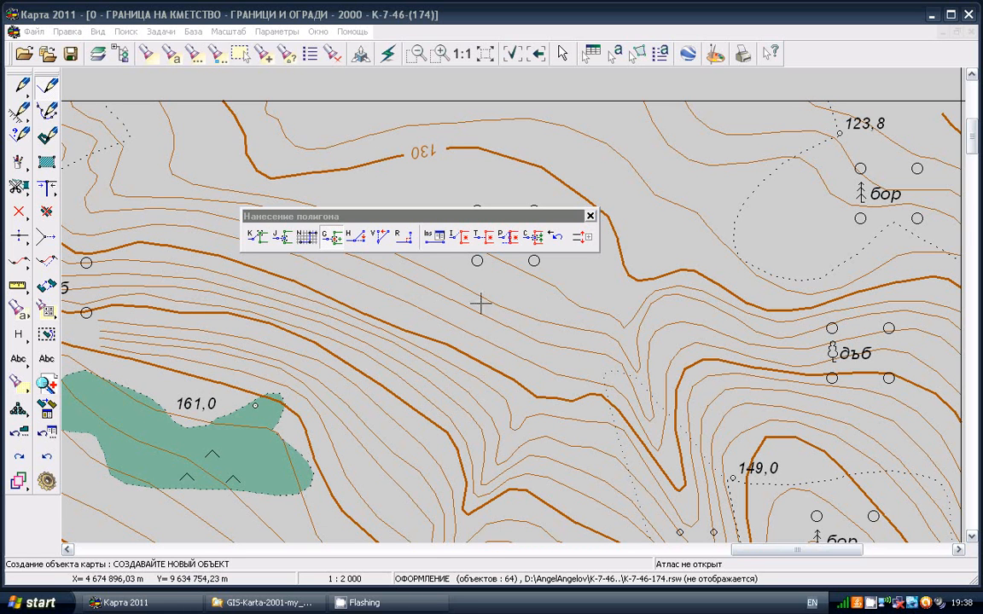
{"action": "right_click", "coordinate": [870, 604]}
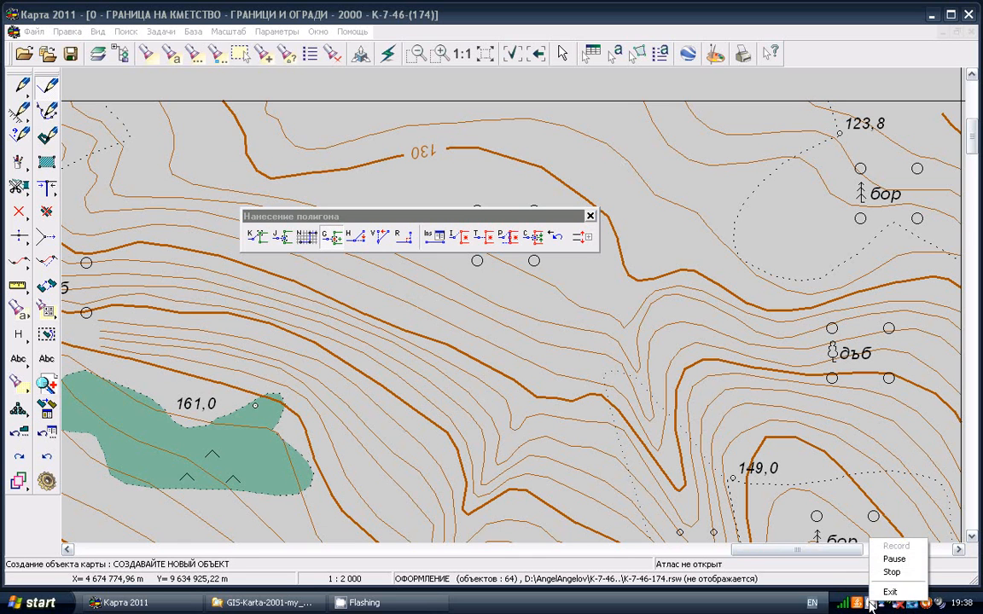
{"action": "left_click", "coordinate": [893, 560]}
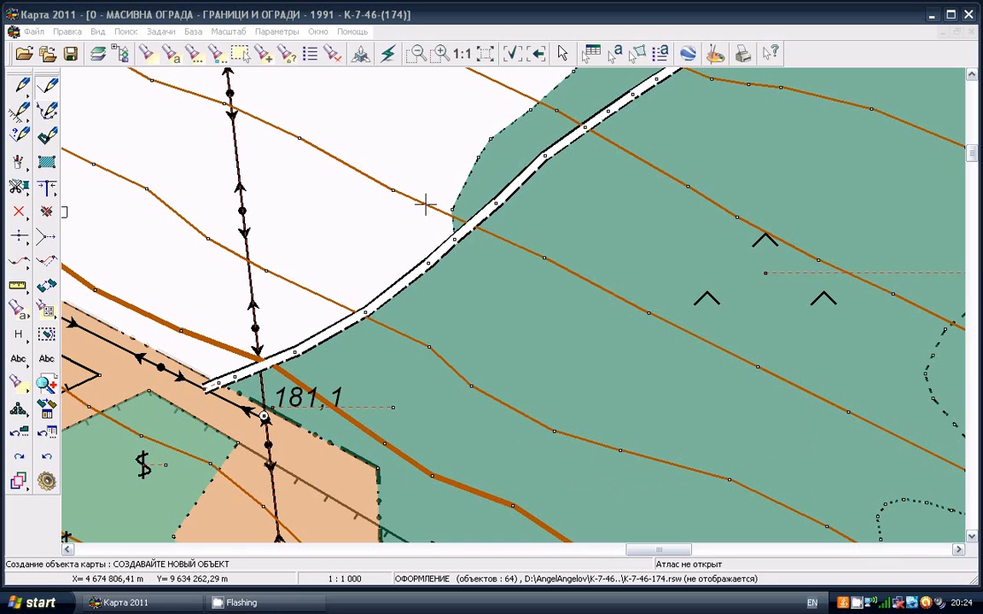
Draw a МАСИВНА ОГРАДА (1991) fence line curving through the green area, starting it snapped to an existing vertex of the road
{"action": "left_click", "coordinate": [48, 85]}
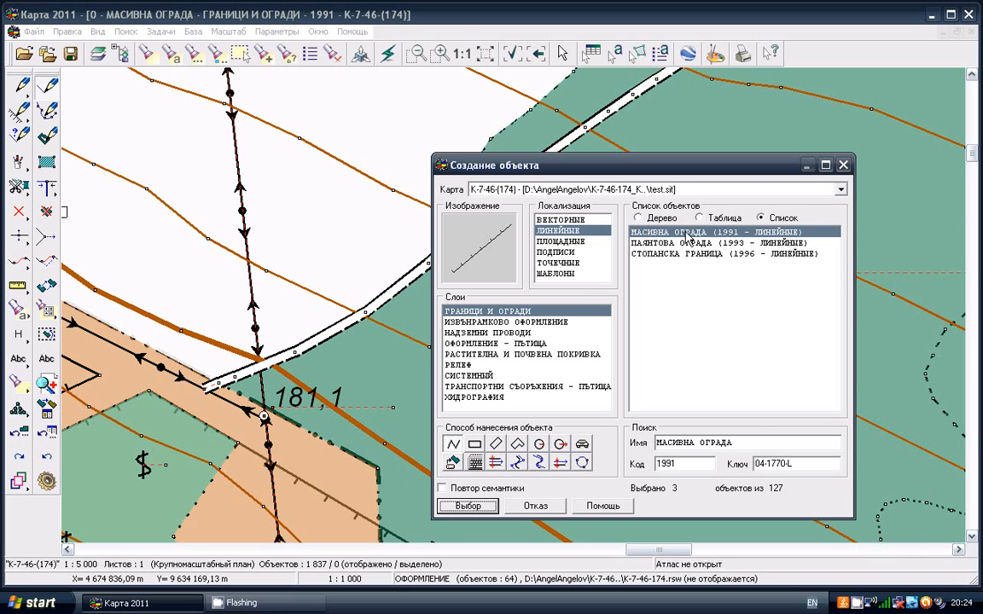
{"action": "left_click", "coordinate": [469, 506]}
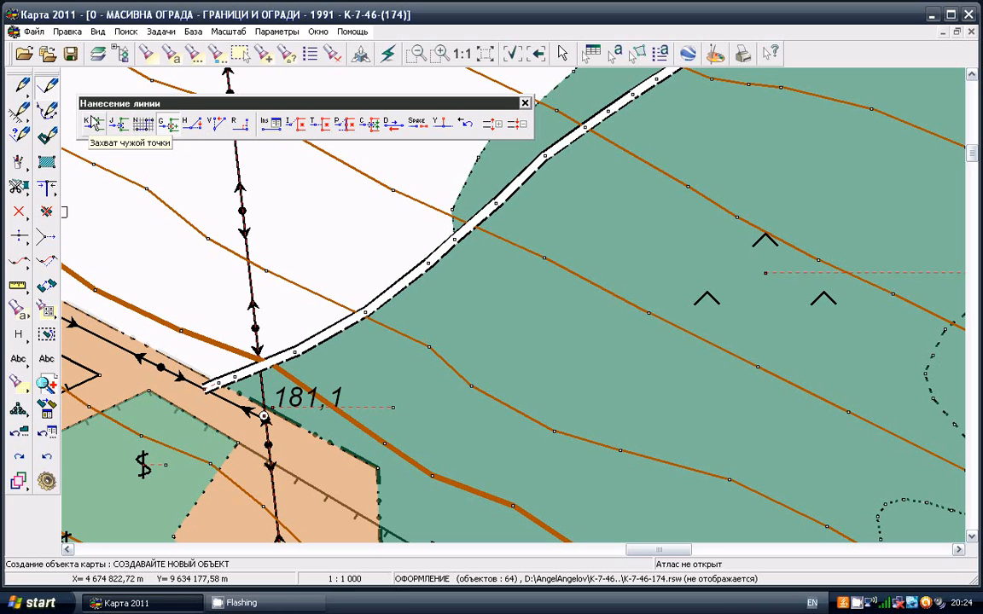
{"action": "left_click", "coordinate": [92, 122]}
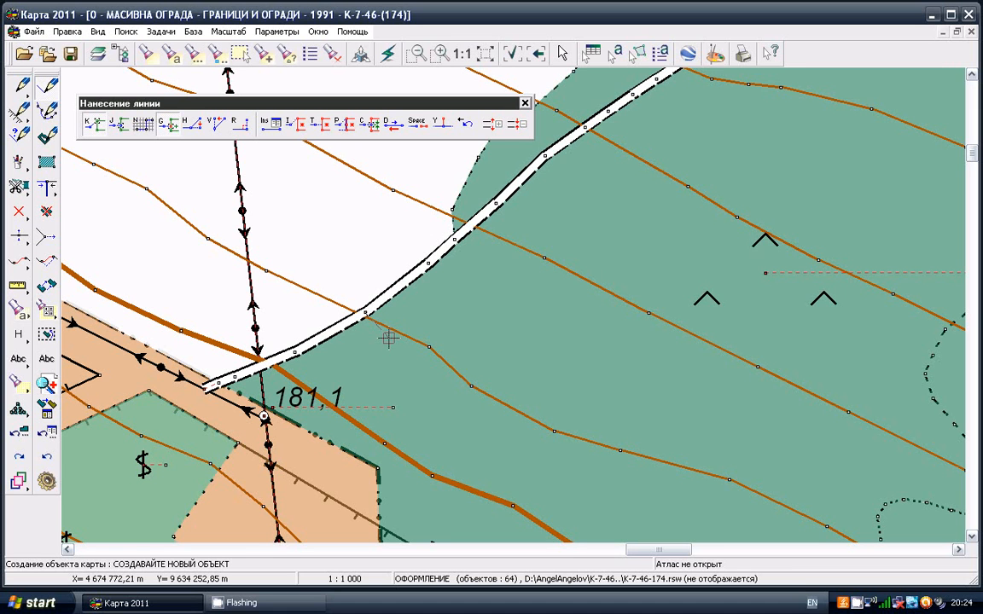
{"action": "left_click", "coordinate": [395, 337]}
{"action": "left_click", "coordinate": [443, 344]}
{"action": "left_click", "coordinate": [489, 343]}
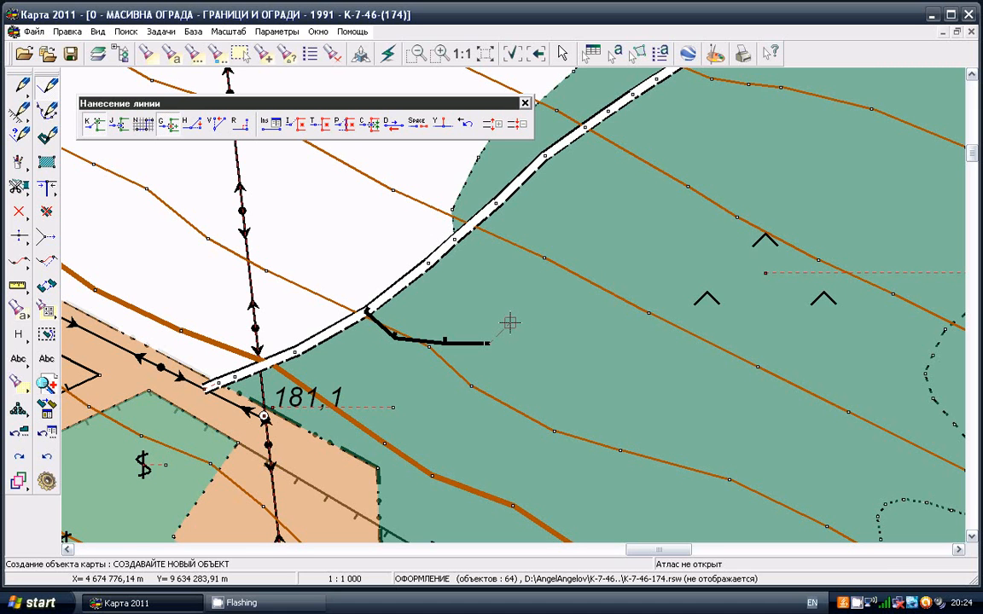
{"action": "left_click", "coordinate": [580, 303]}
{"action": "left_click", "coordinate": [616, 239]}
{"action": "left_click", "coordinate": [615, 186]}
{"action": "left_click", "coordinate": [602, 156]}
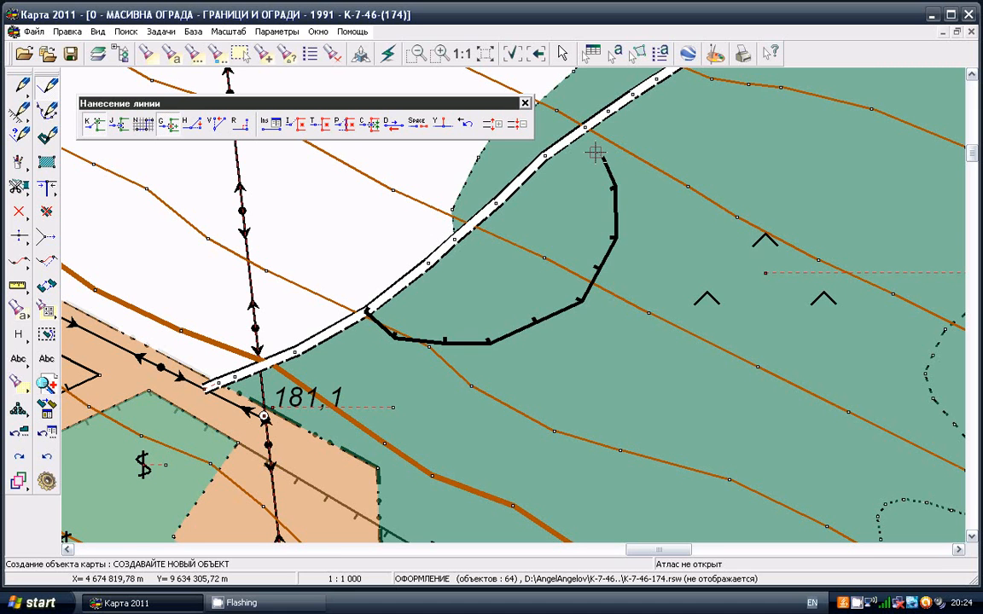
{"action": "left_click", "coordinate": [585, 152]}
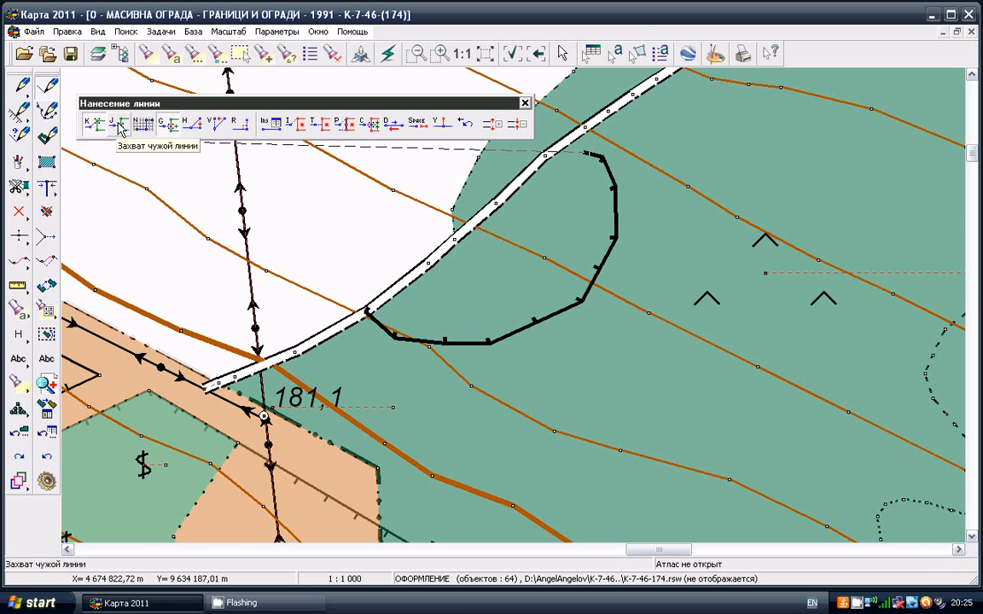
End the curved fence by snapping its last point onto the road line, and save the object without adding semantics
{"action": "left_click", "coordinate": [120, 126]}
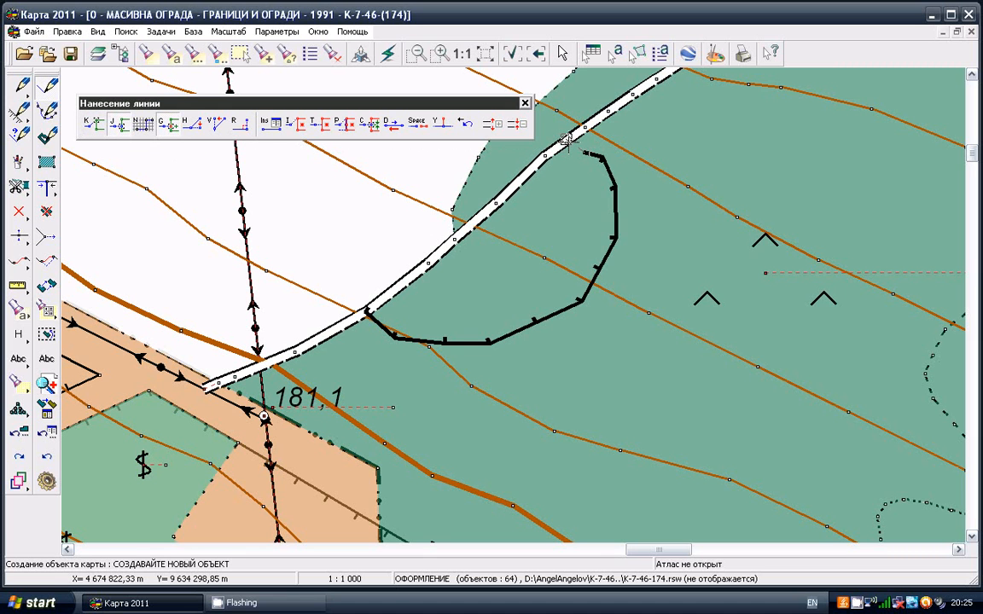
{"action": "left_click", "coordinate": [564, 141]}
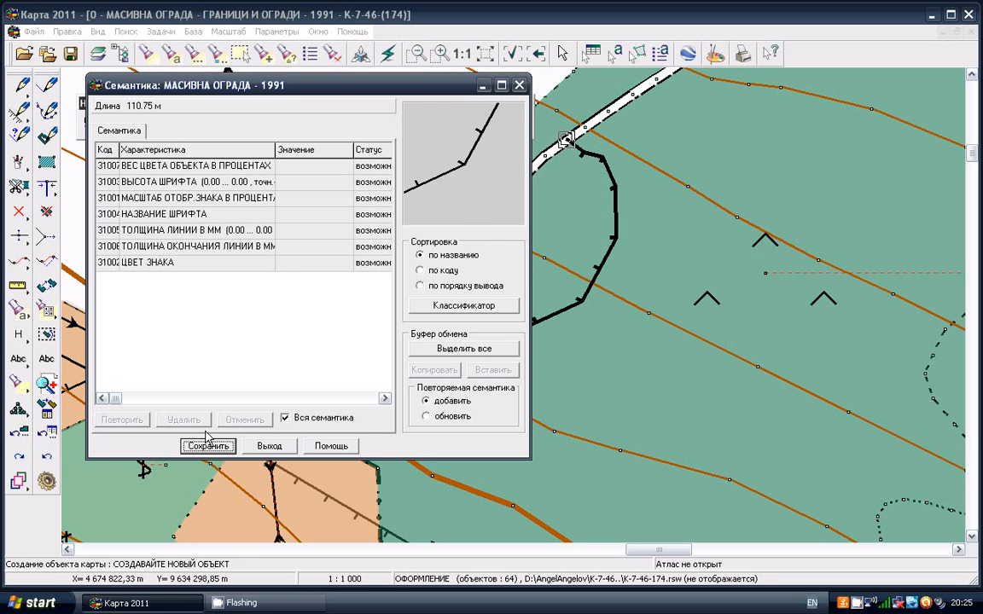
{"action": "left_click", "coordinate": [208, 445]}
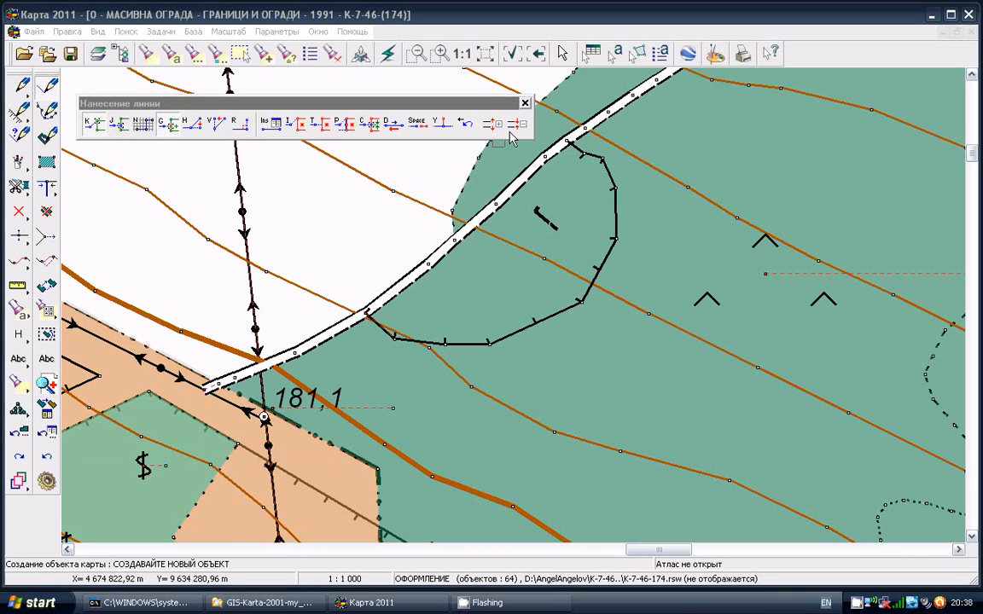
Enlarge the capture area for snapping by several increments and shrink it back again
{"action": "left_click", "coordinate": [495, 126]}
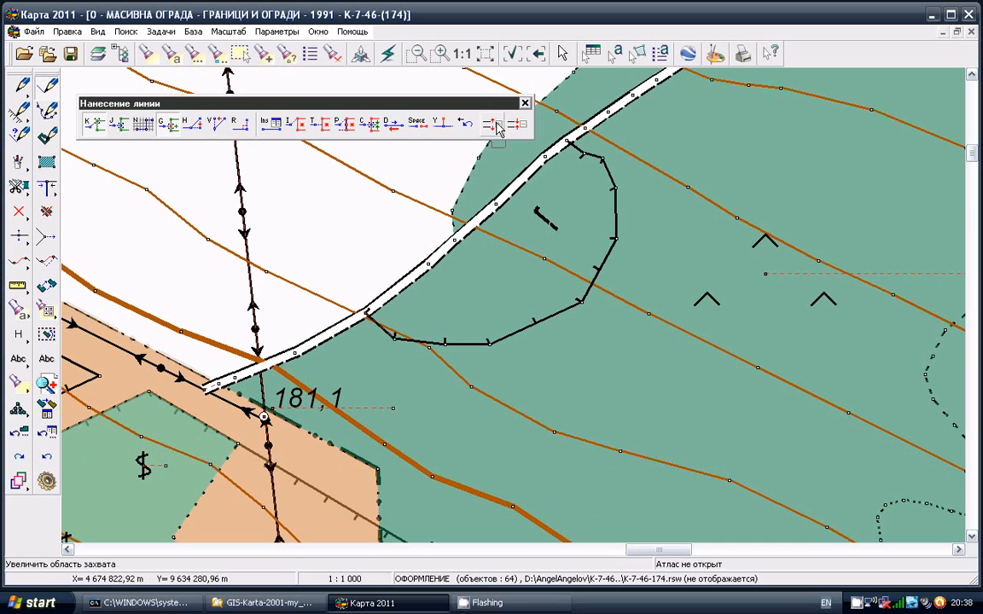
{"action": "left_click", "coordinate": [497, 126]}
{"action": "left_click", "coordinate": [498, 126]}
{"action": "left_click", "coordinate": [497, 126]}
{"action": "left_click", "coordinate": [497, 126]}
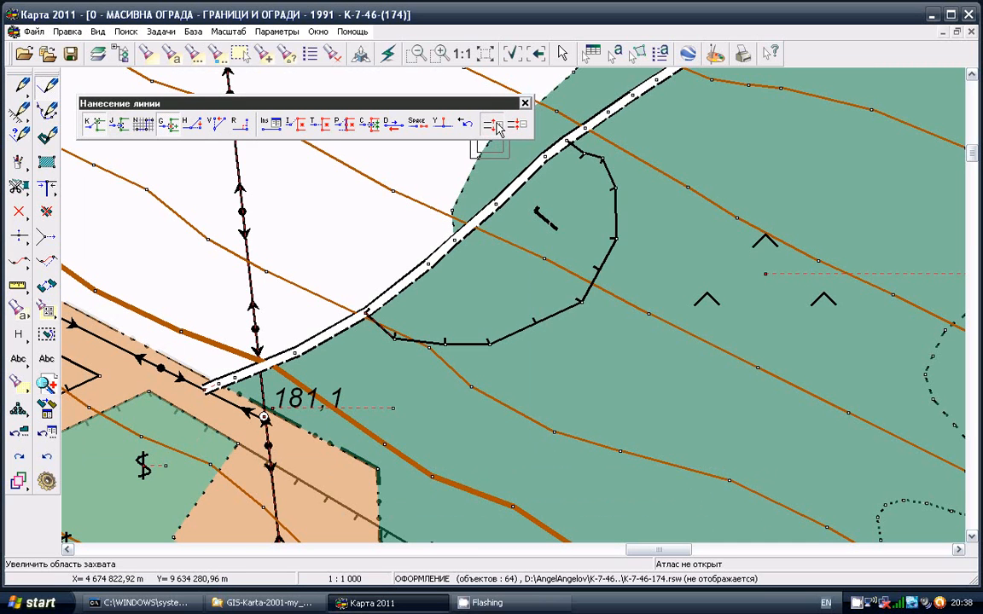
{"action": "left_click", "coordinate": [497, 126]}
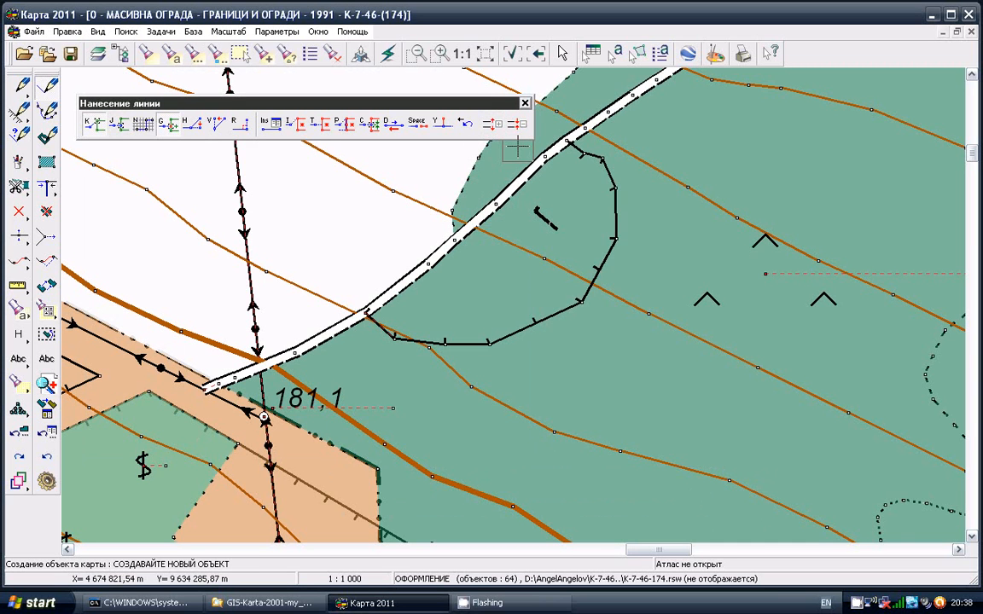
{"action": "left_click", "coordinate": [522, 127]}
{"action": "left_click", "coordinate": [522, 127]}
{"action": "left_click", "coordinate": [522, 127]}
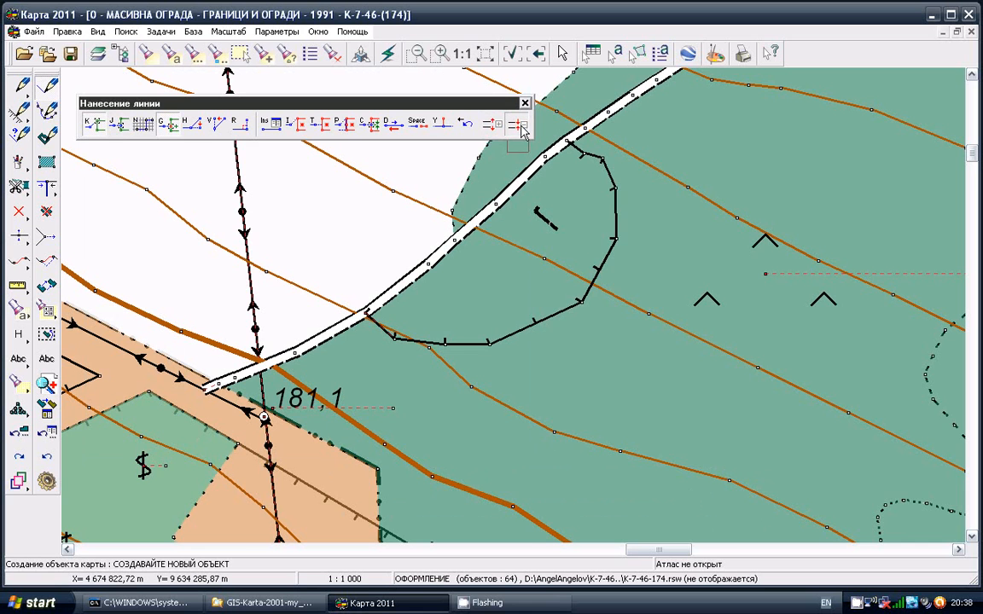
{"action": "left_click", "coordinate": [522, 127]}
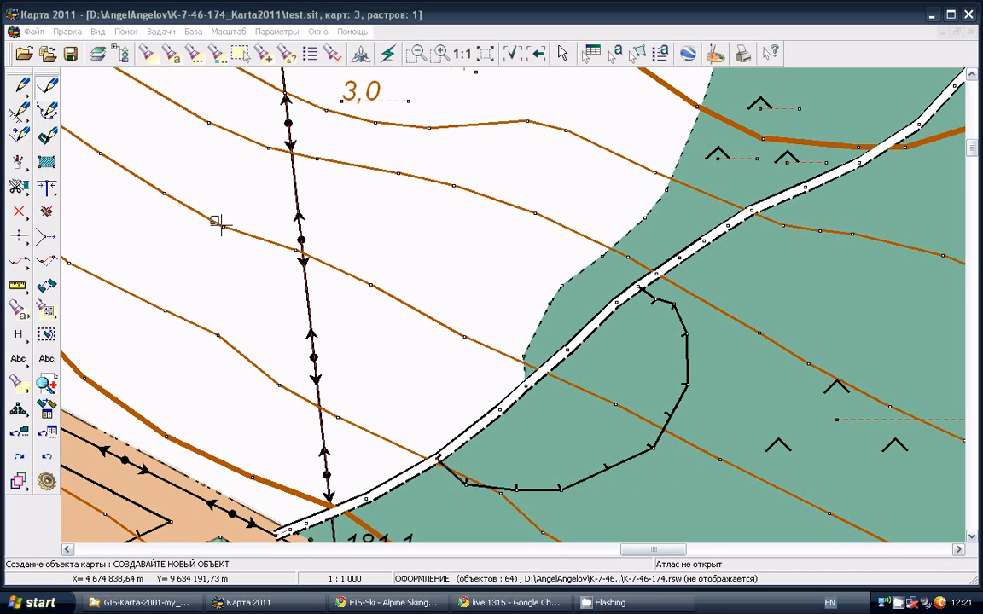
Display the grid on the map and set its step to 20 metres
{"action": "left_click", "coordinate": [98, 32]}
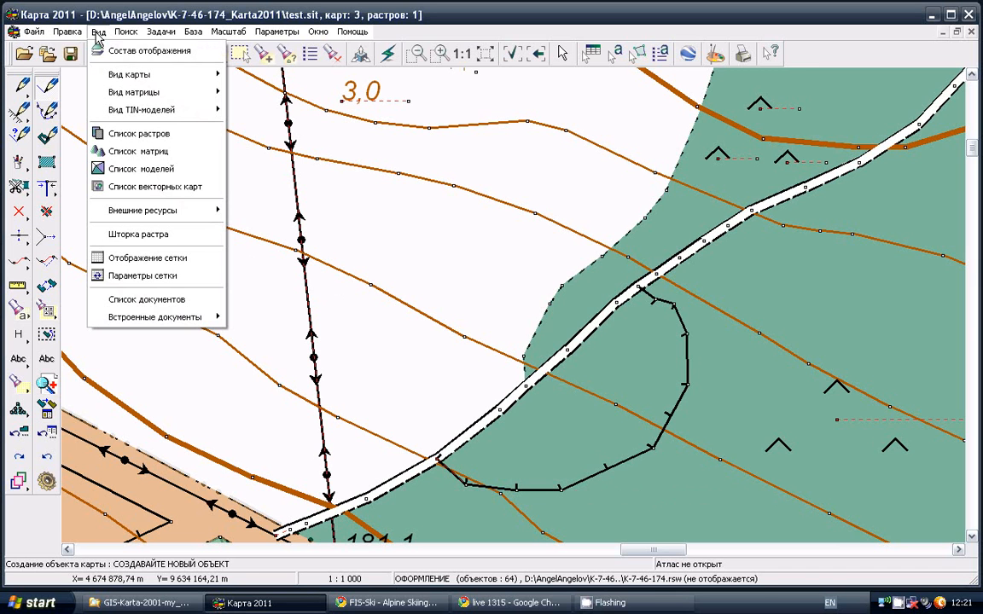
{"action": "left_click", "coordinate": [130, 258]}
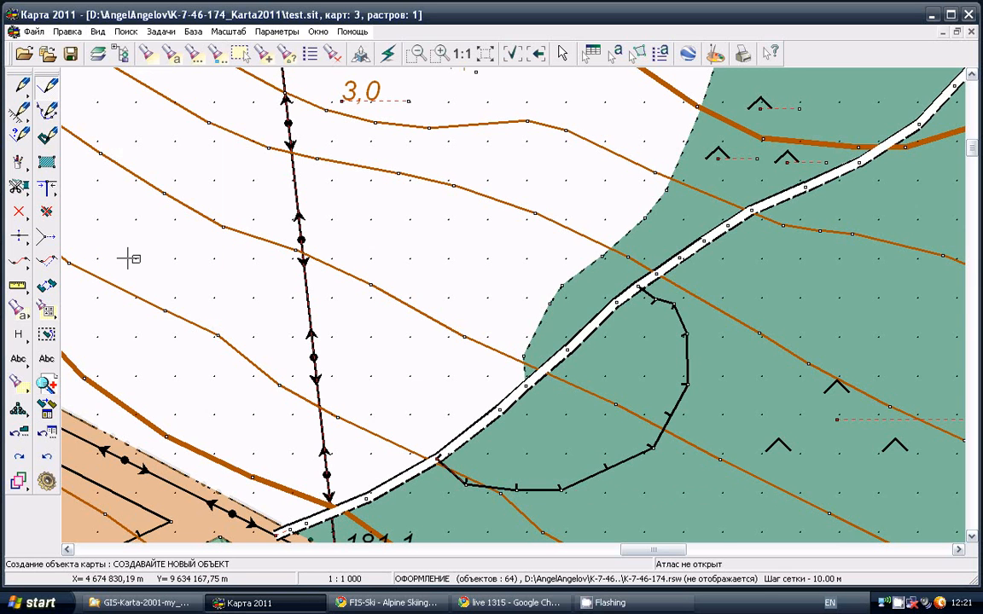
{"action": "left_click", "coordinate": [99, 32]}
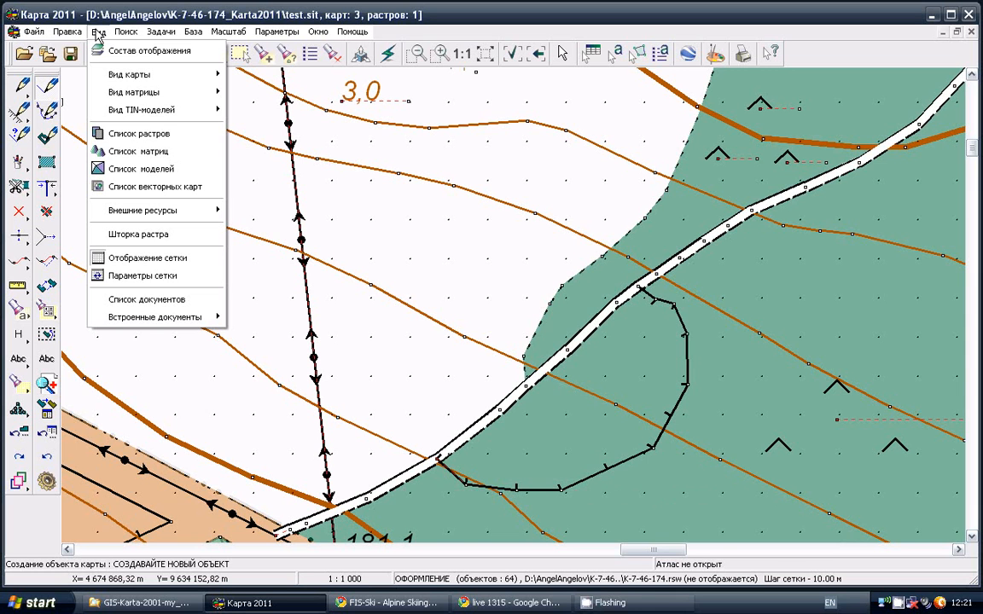
{"action": "left_click", "coordinate": [130, 278]}
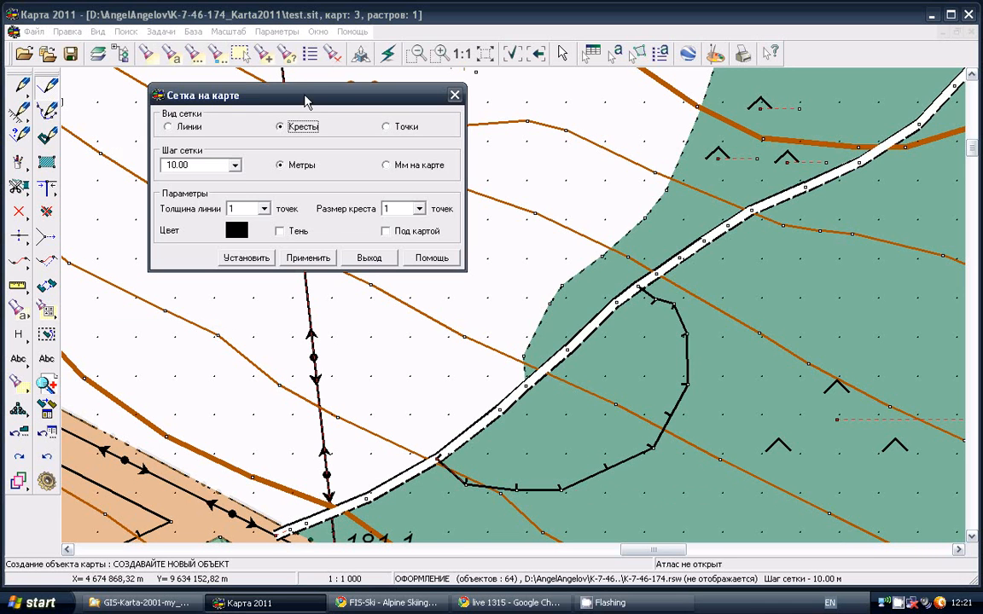
{"action": "left_click_drag", "start_coordinate": [307, 99], "coordinate": [426, 165]}
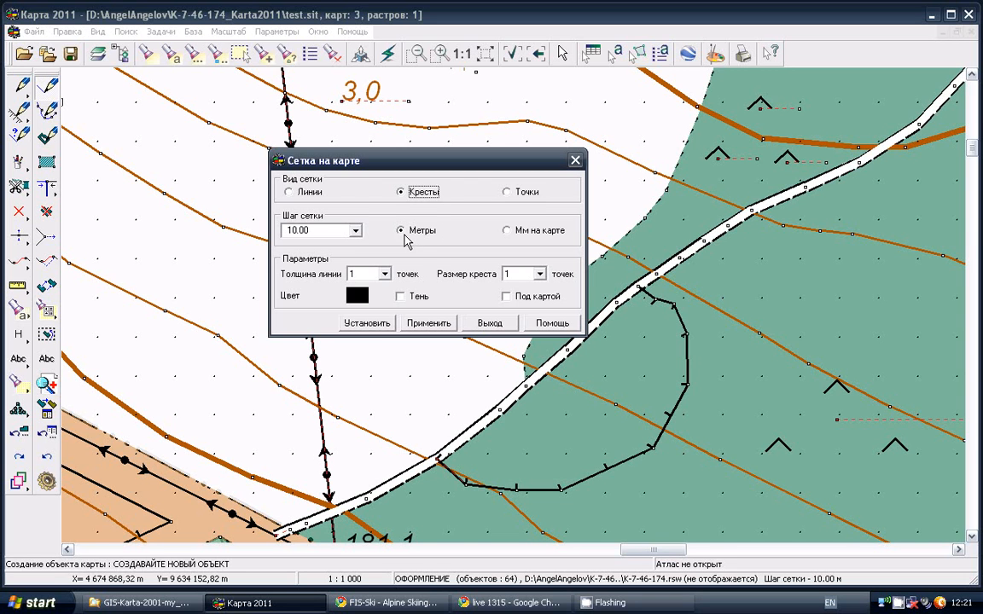
{"action": "left_click", "coordinate": [506, 231]}
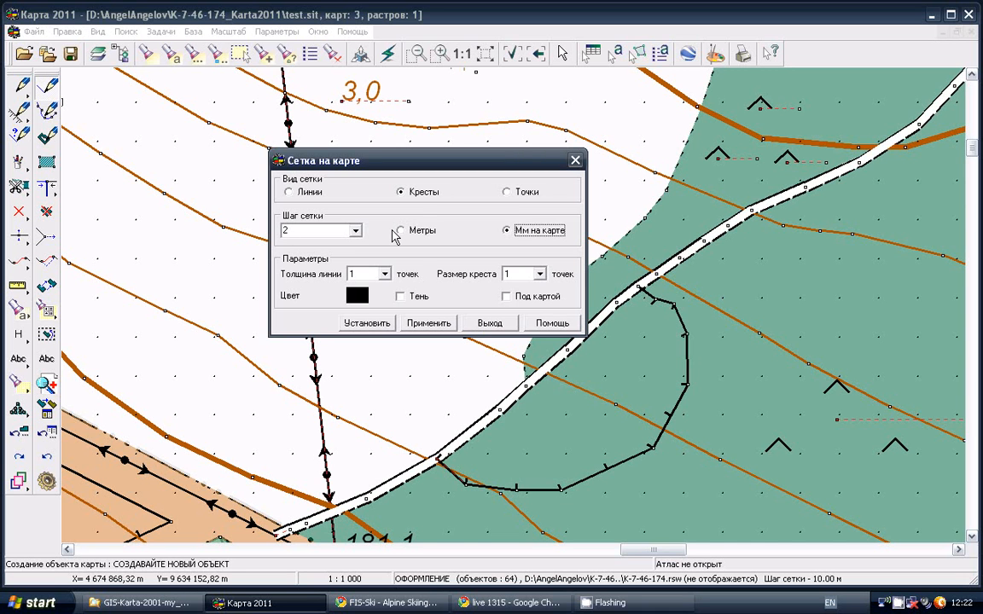
{"action": "left_click", "coordinate": [401, 230]}
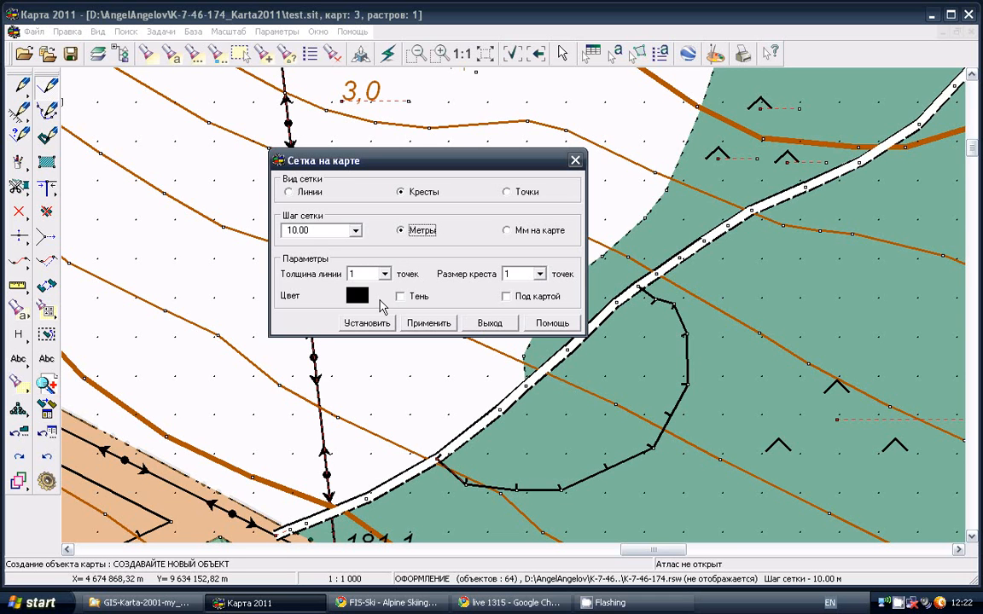
{"action": "left_click", "coordinate": [355, 230]}
{"action": "left_click", "coordinate": [287, 231]}
{"action": "type", "text": "2"}
{"action": "left_click", "coordinate": [379, 325]}
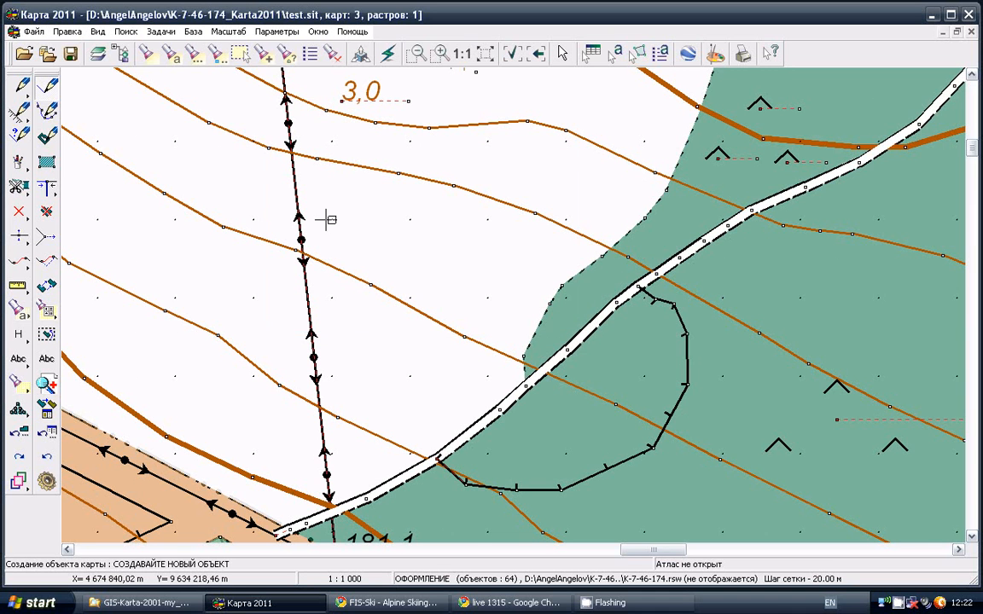
Draw and save a stepped МАСИВНА ОГРАДА (1991) line about 140 m long, with every point snapped to a grid node
{"action": "left_click", "coordinate": [49, 88]}
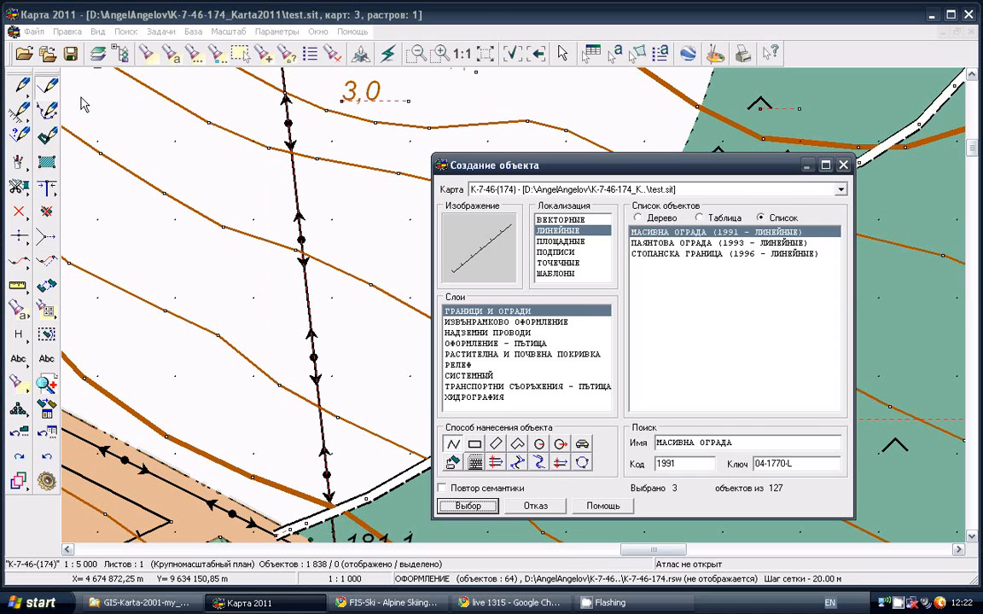
{"action": "left_click", "coordinate": [467, 506]}
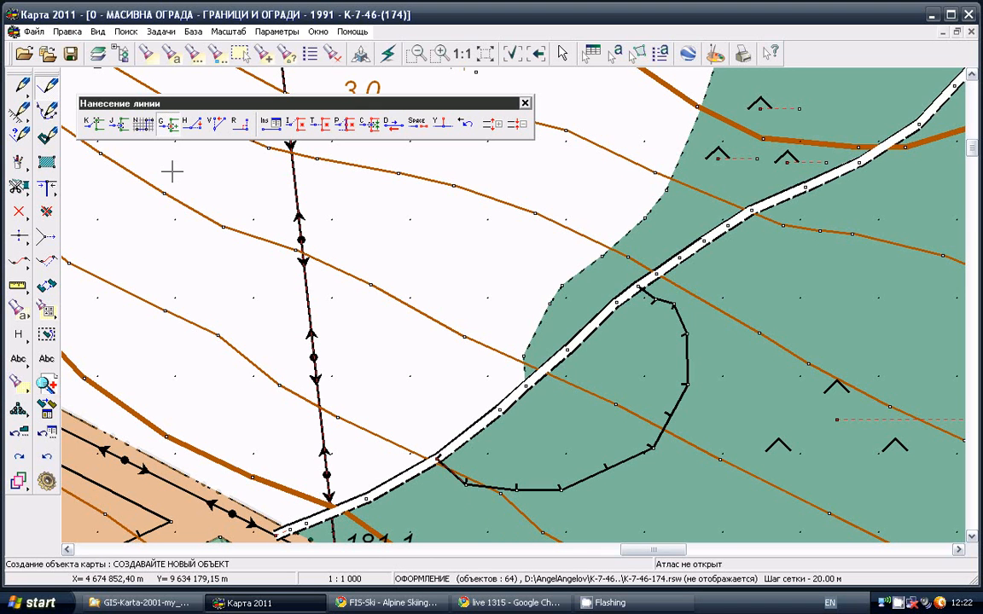
{"action": "left_click", "coordinate": [144, 127]}
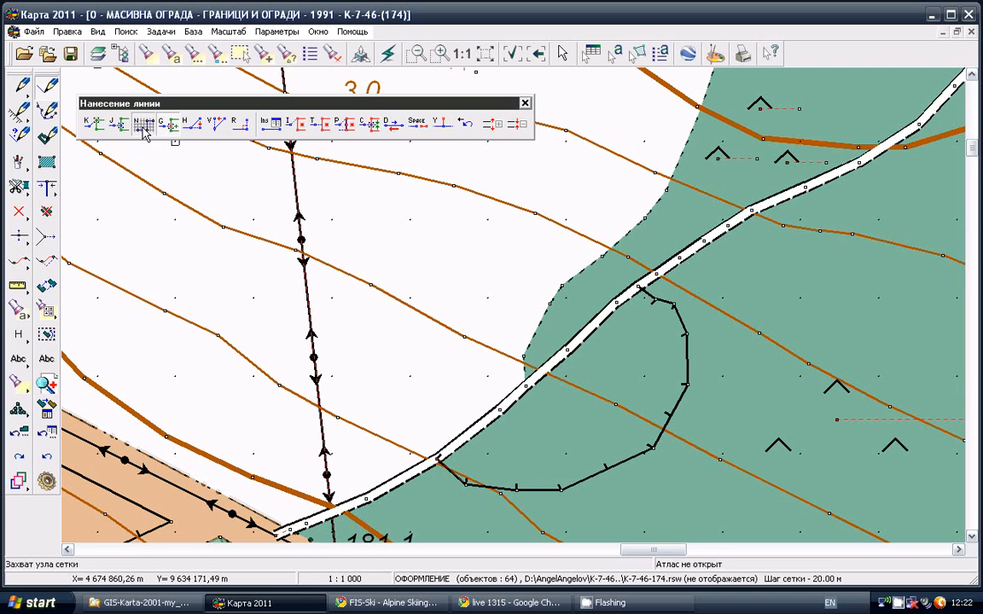
{"action": "left_click", "coordinate": [175, 219]}
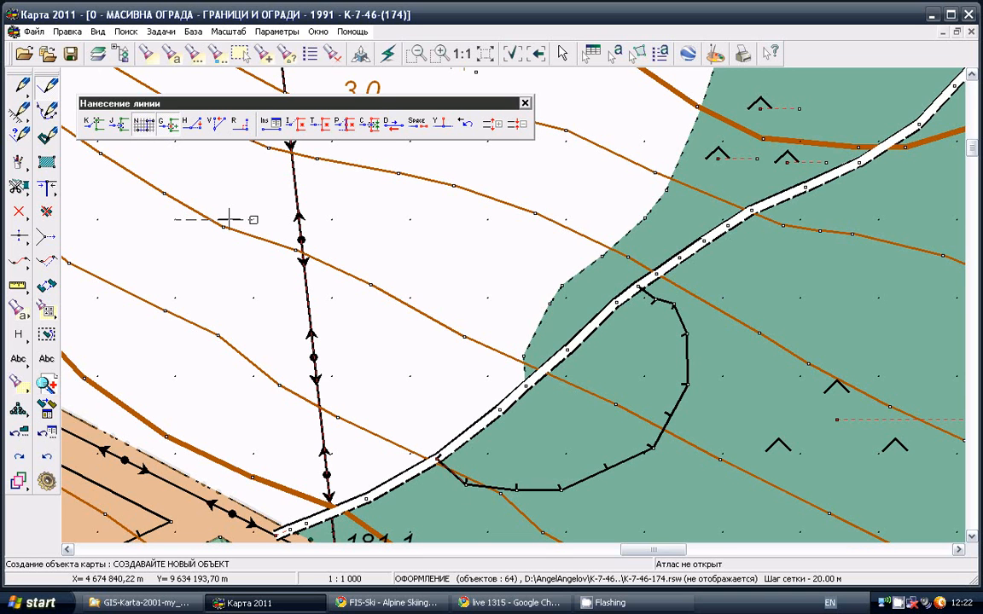
{"action": "left_click", "coordinate": [253, 220]}
{"action": "left_click", "coordinate": [254, 298]}
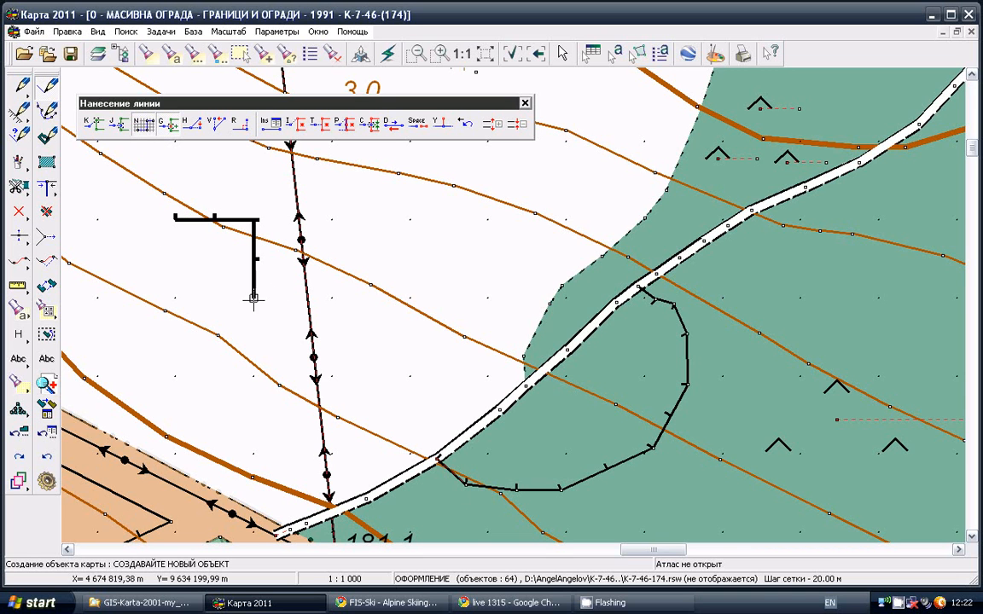
{"action": "left_click", "coordinate": [331, 297]}
{"action": "left_click", "coordinate": [332, 376]}
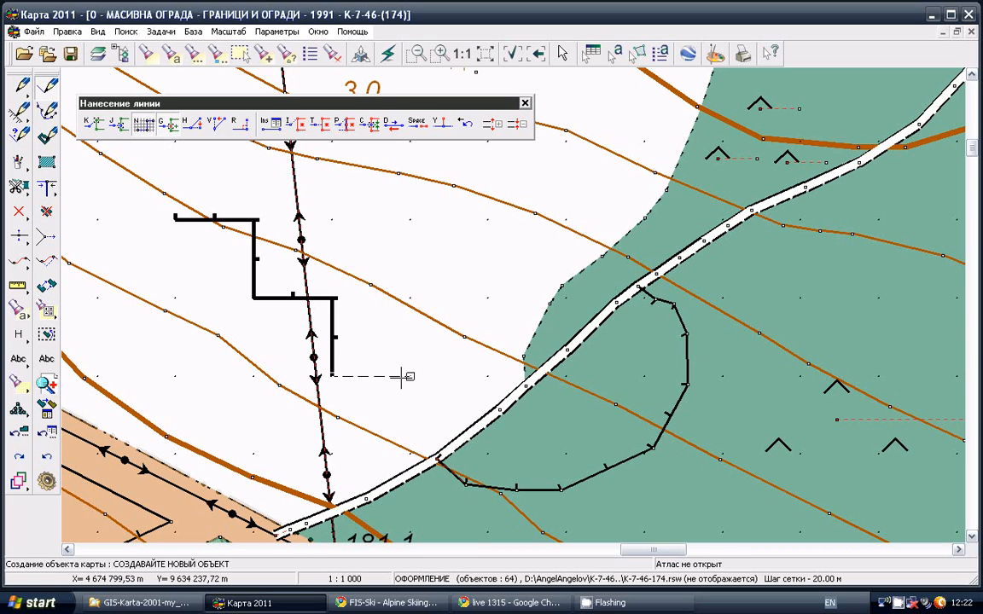
{"action": "left_click", "coordinate": [487, 376]}
{"action": "double_click", "coordinate": [487, 297]}
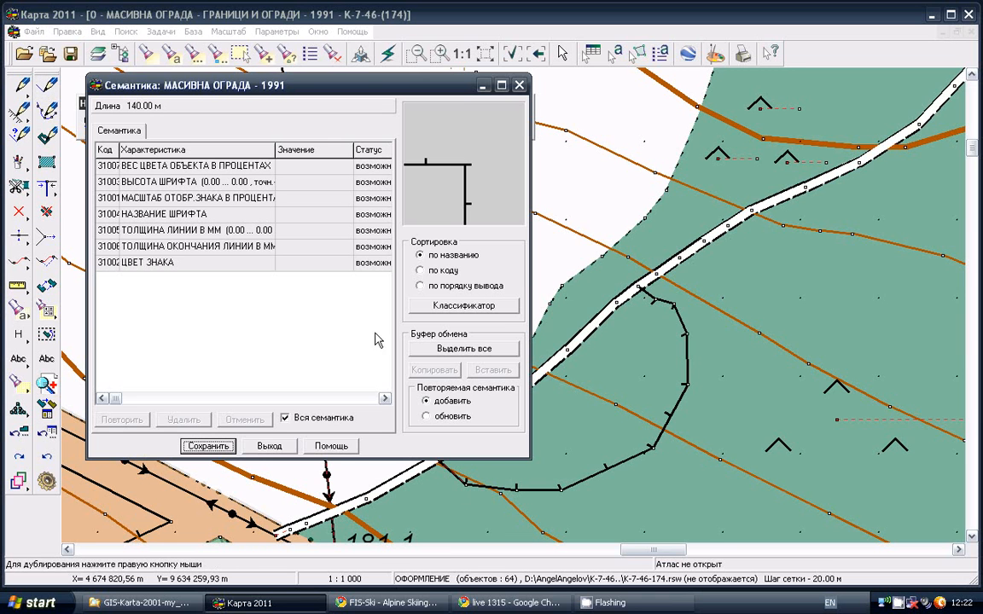
{"action": "left_click", "coordinate": [208, 445]}
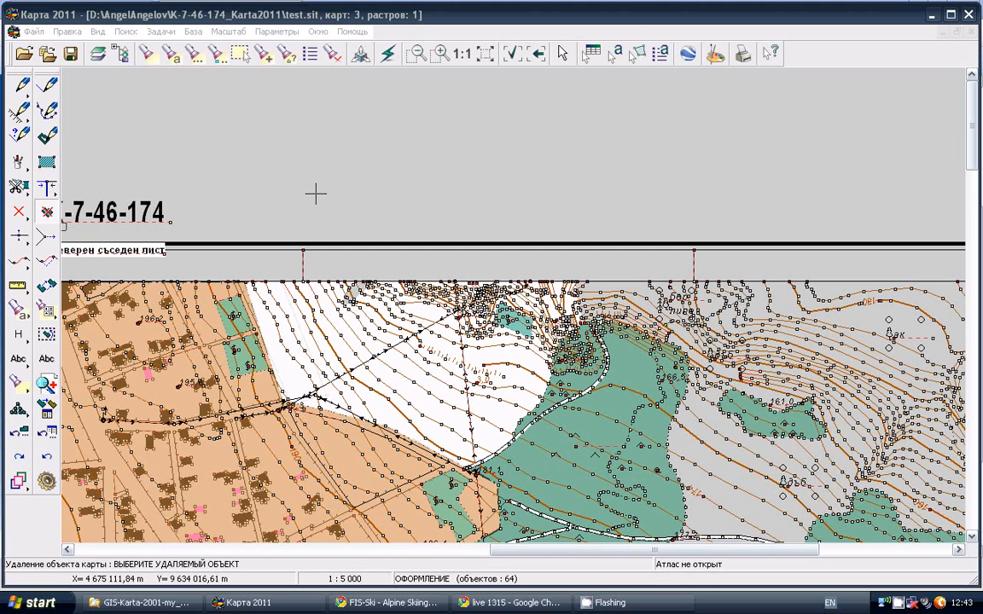
Draw and save a rising six-point ПОДОБРЕН ПОЧВЕН ПЪТ (2002) line in the empty area above the map frame
{"action": "left_click", "coordinate": [47, 86]}
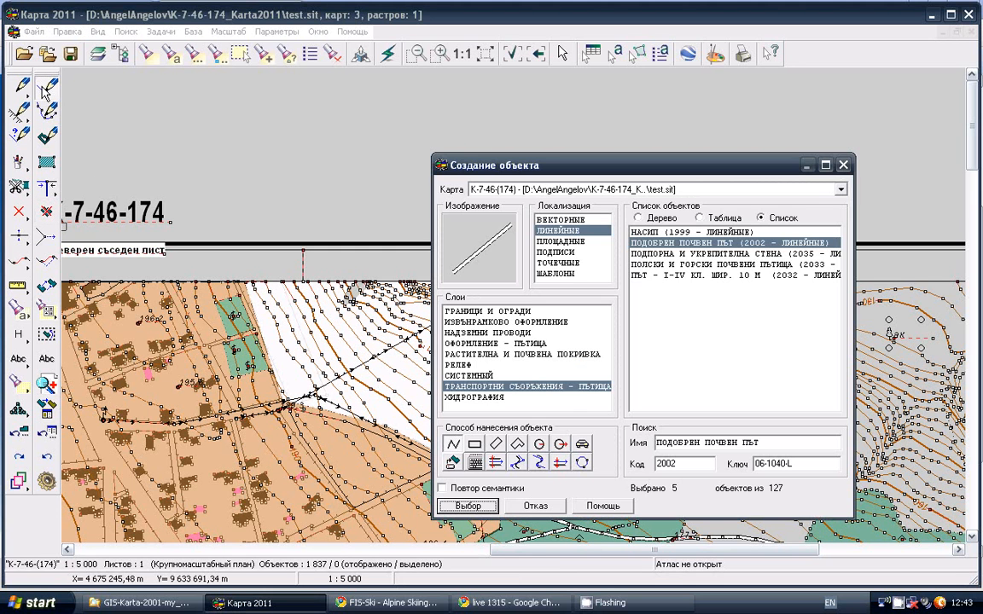
{"action": "left_click", "coordinate": [468, 506]}
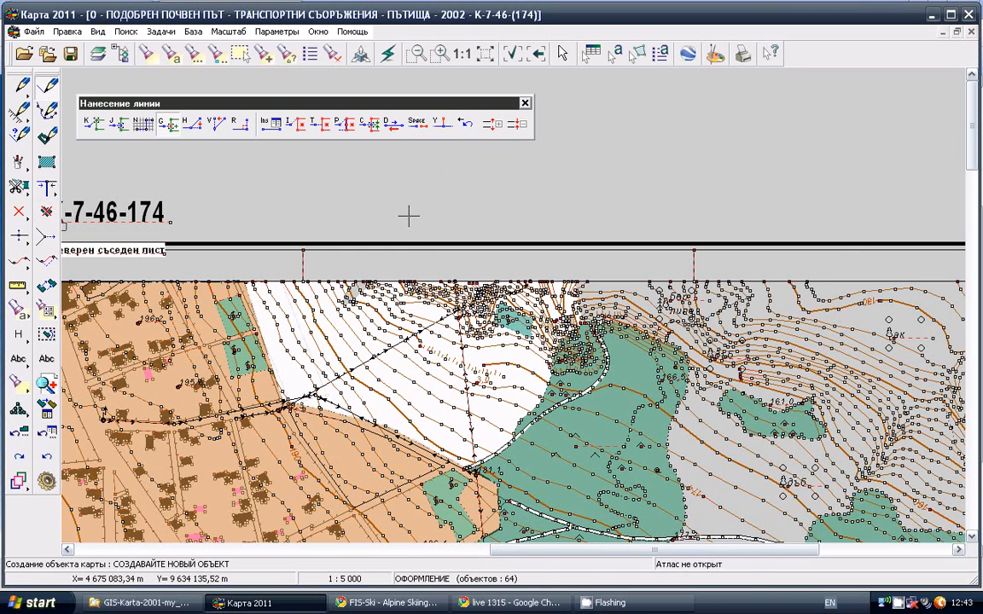
{"action": "left_click", "coordinate": [433, 225]}
{"action": "left_click", "coordinate": [499, 220]}
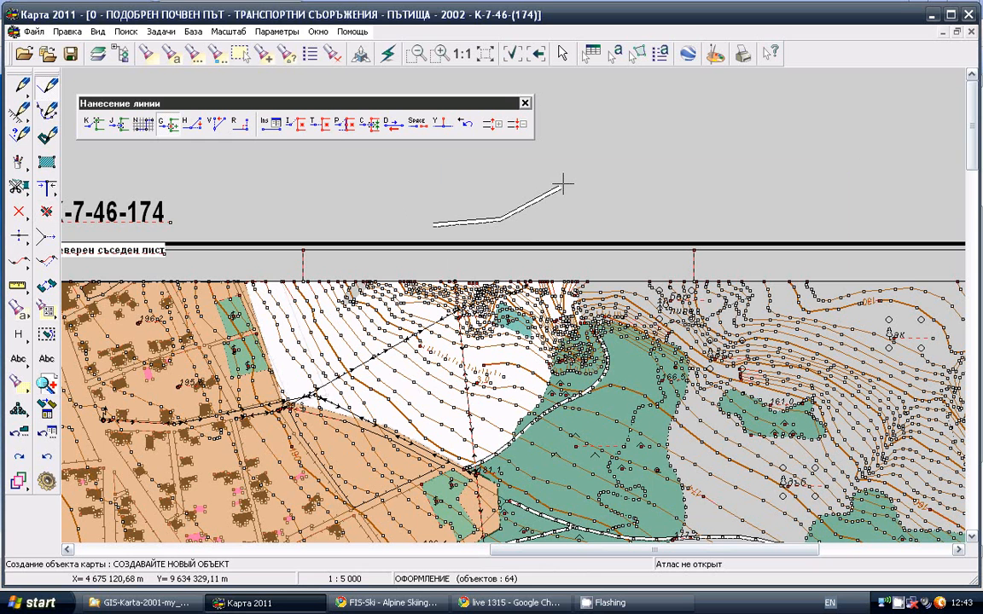
{"action": "left_click", "coordinate": [605, 147]}
{"action": "left_click", "coordinate": [661, 112]}
{"action": "left_click", "coordinate": [715, 95]}
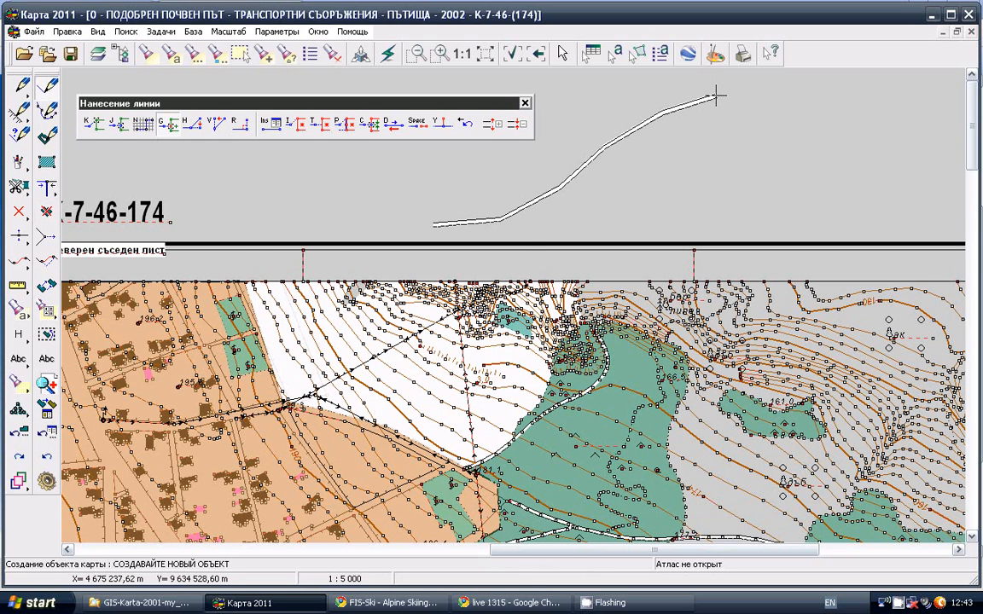
{"action": "double_click", "coordinate": [715, 96]}
{"action": "left_click", "coordinate": [209, 446]}
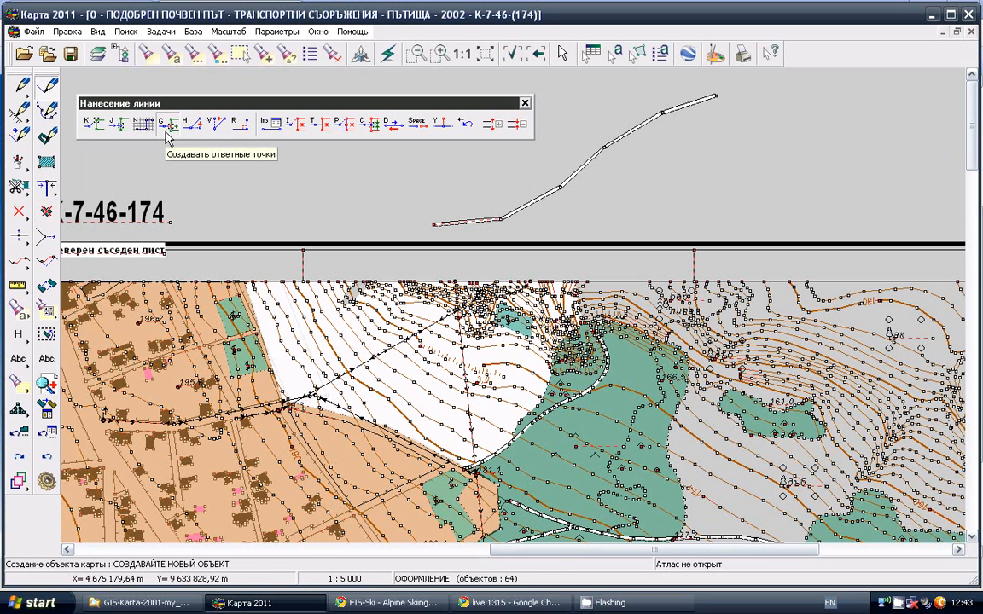
Draw and save a second dirt road across the first, snapping it to the first road's line with creation of matching points enabled
{"action": "left_click", "coordinate": [166, 132]}
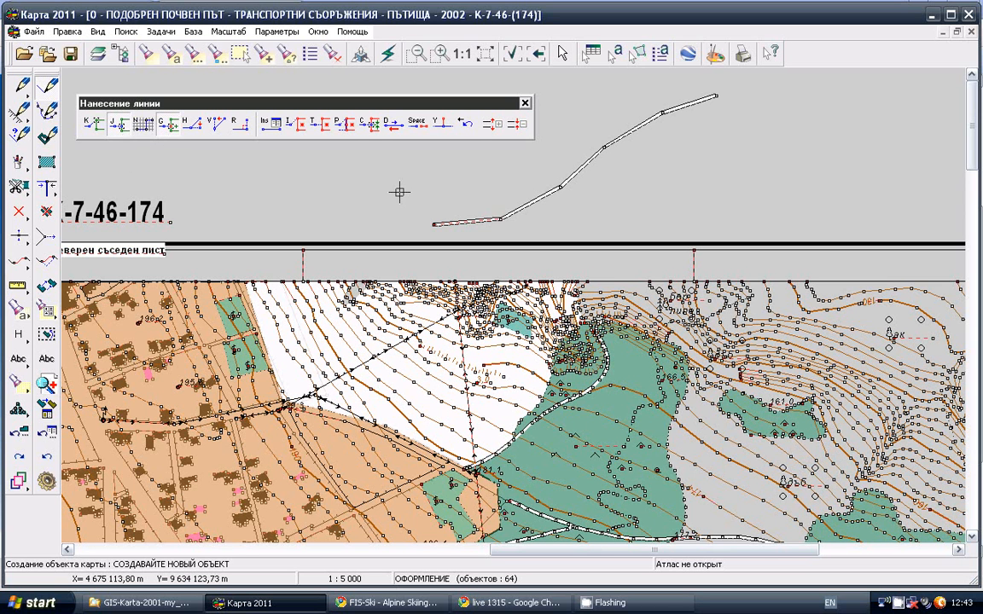
{"action": "left_click", "coordinate": [718, 217]}
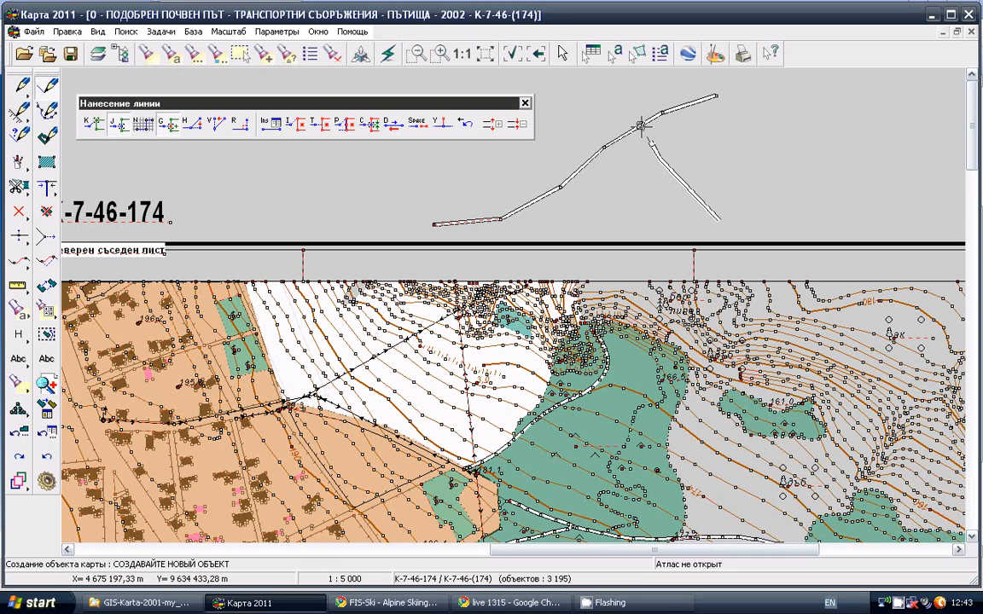
{"action": "double_click", "coordinate": [570, 86]}
{"action": "left_click", "coordinate": [218, 444]}
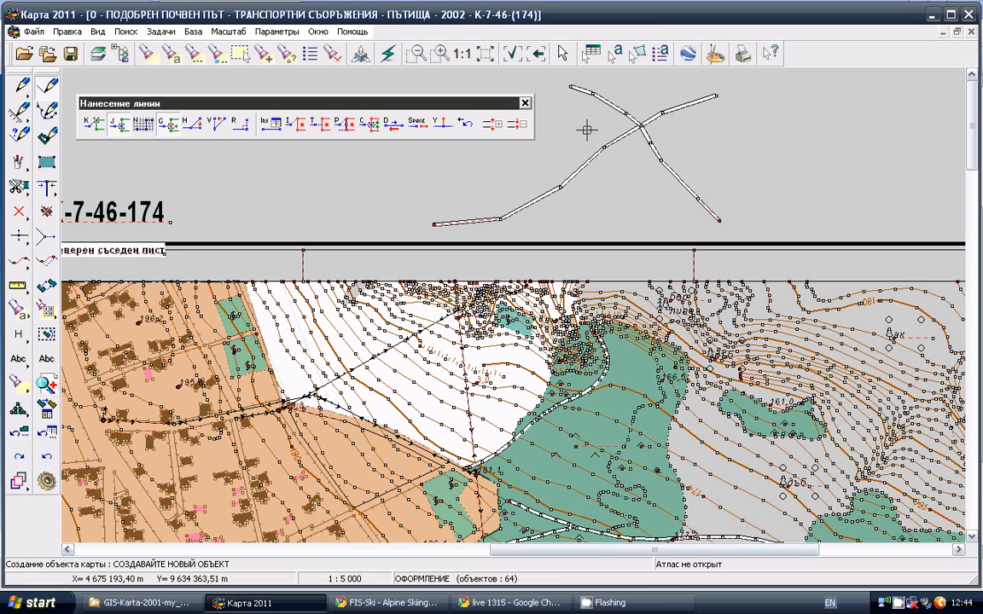
Delete the second dirt road that crosses the first one
{"action": "left_click", "coordinate": [46, 212]}
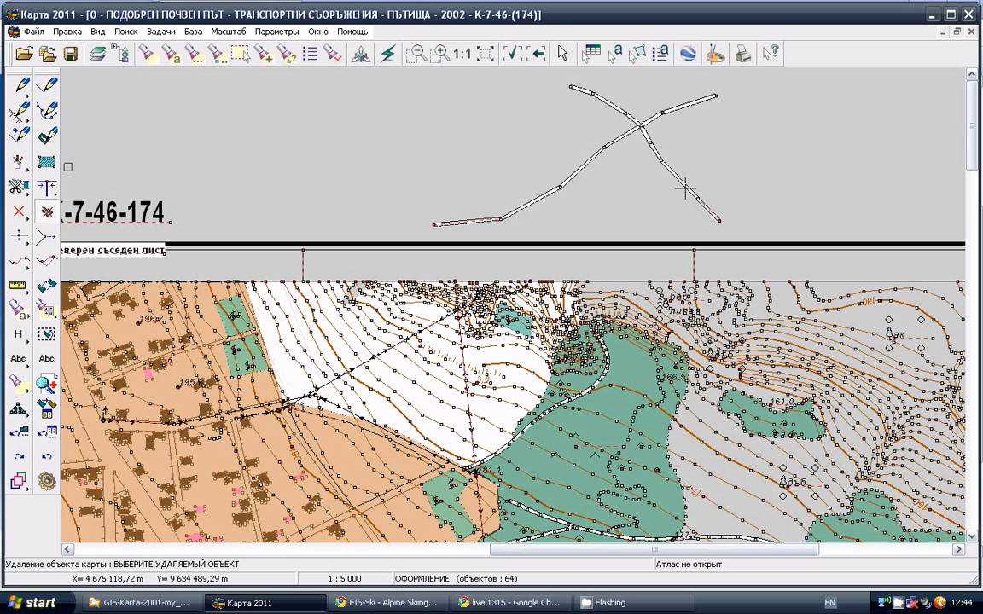
{"action": "left_click", "coordinate": [685, 189]}
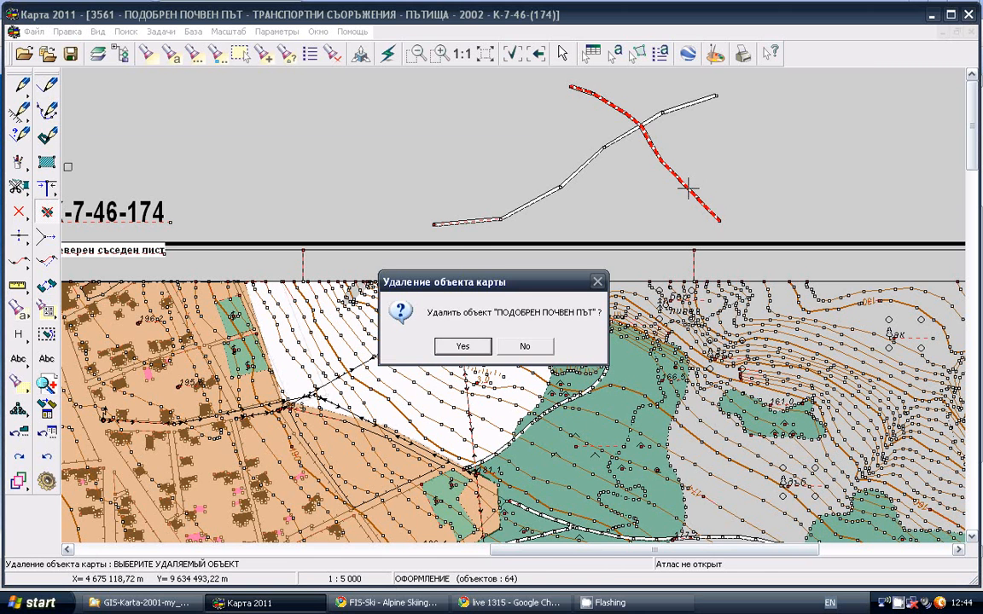
{"action": "key", "text": "Return"}
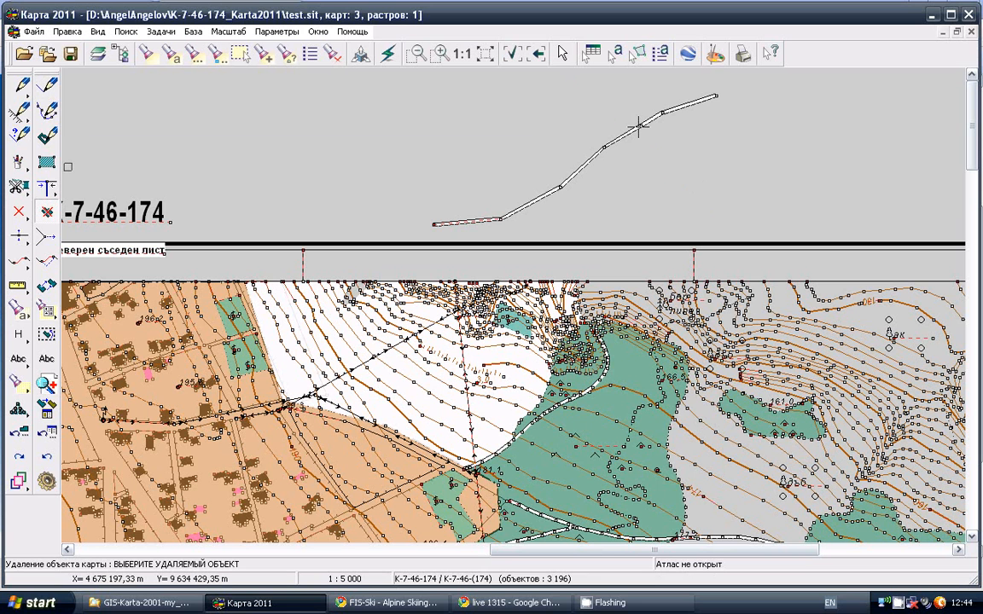
Draw and save another ПОДОБРЕН ПОЧВЕН ПЪТ crossing the first road, snapped to its line with creation of matching points disabled
{"action": "left_click", "coordinate": [46, 86]}
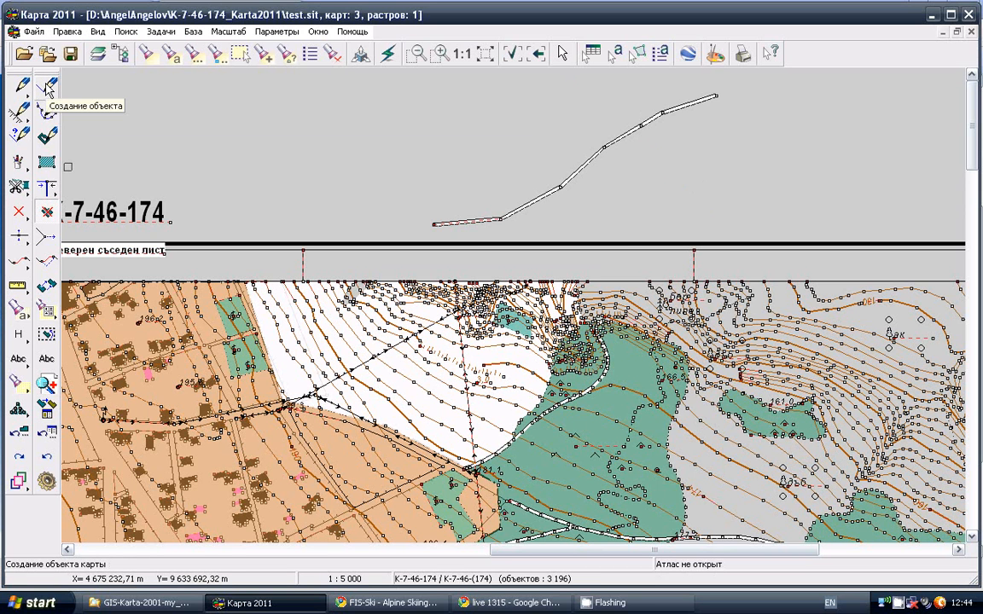
{"action": "left_click", "coordinate": [46, 87]}
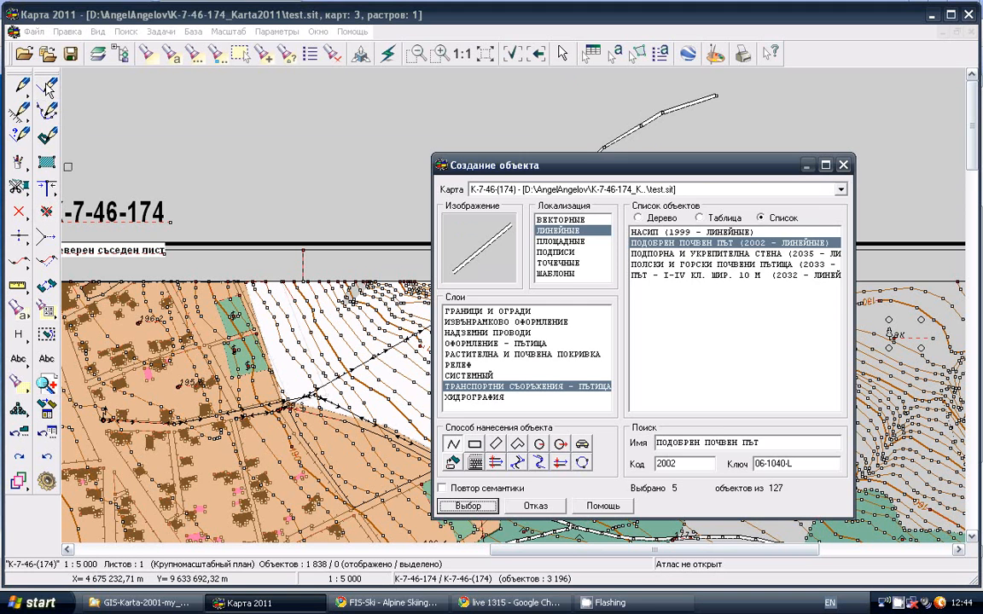
{"action": "left_click", "coordinate": [468, 506]}
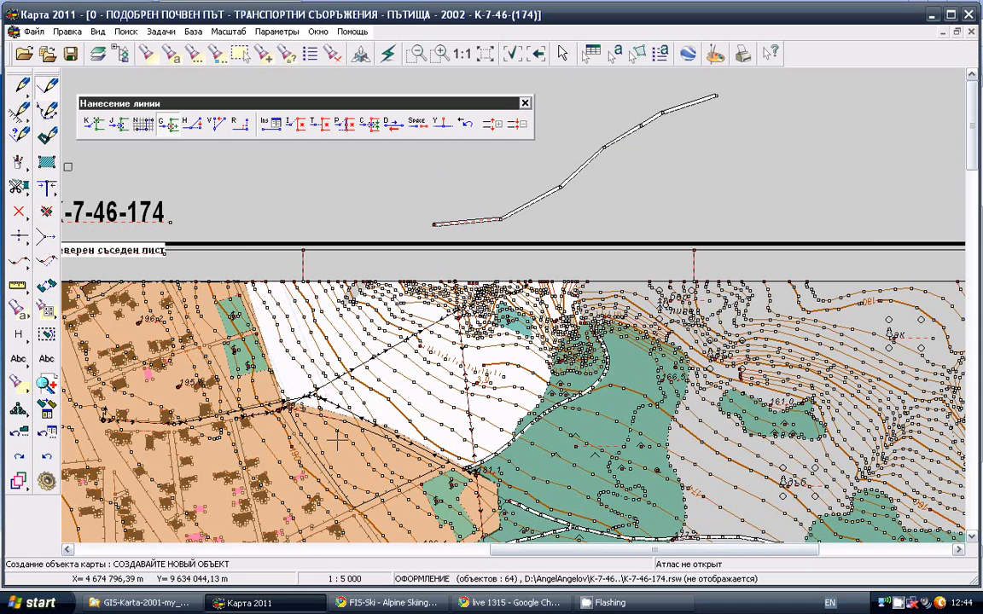
{"action": "left_click", "coordinate": [170, 127]}
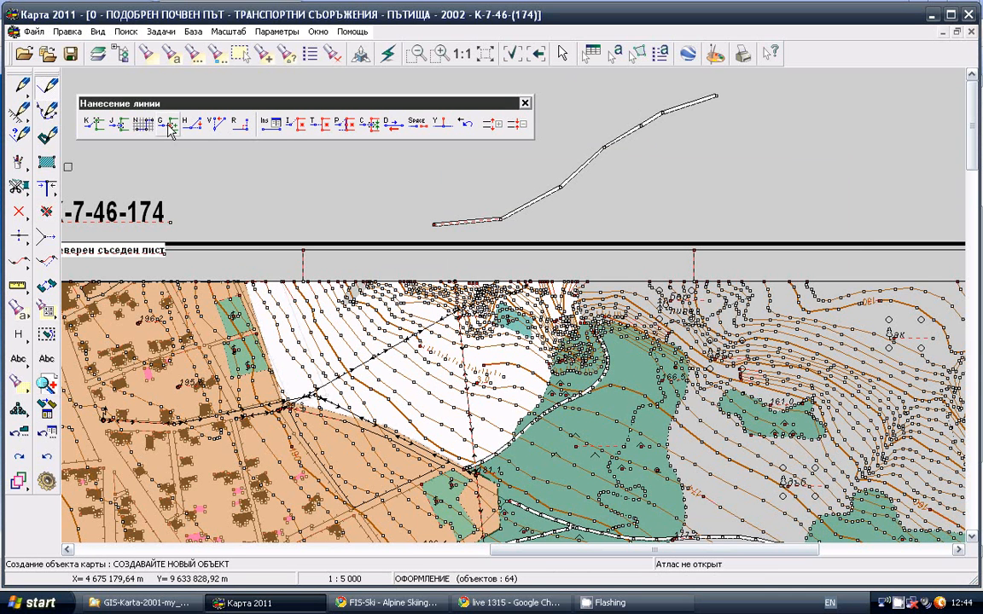
{"action": "left_click", "coordinate": [653, 183]}
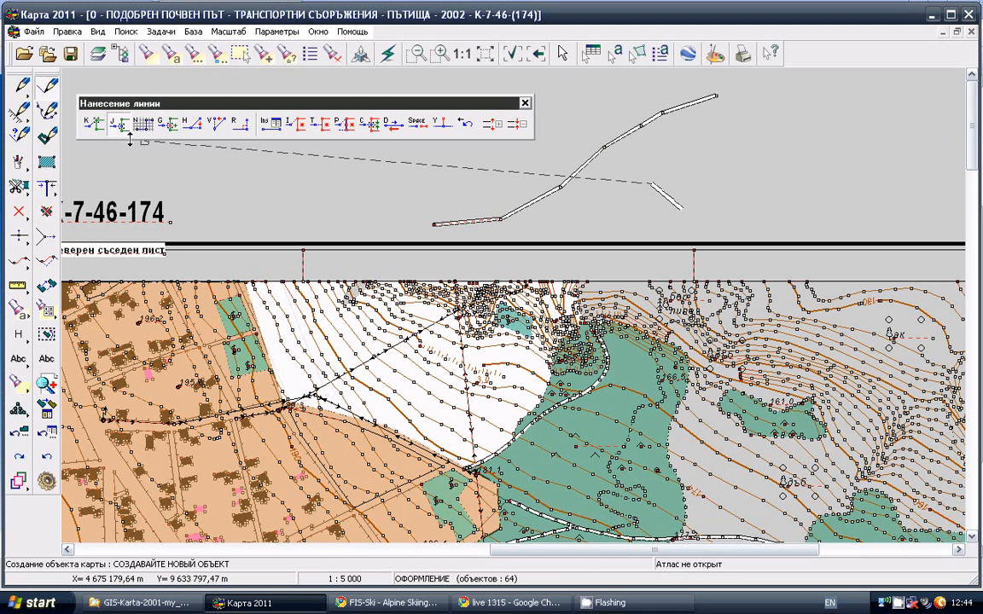
{"action": "left_click", "coordinate": [599, 178]}
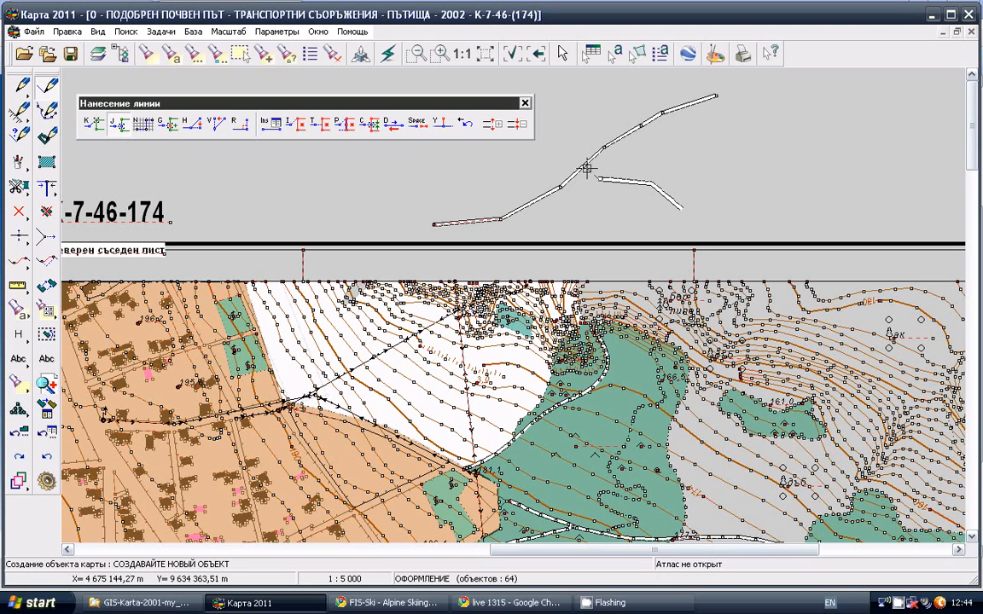
{"action": "left_click", "coordinate": [584, 165]}
{"action": "double_click", "coordinate": [476, 158]}
{"action": "left_click", "coordinate": [209, 446]}
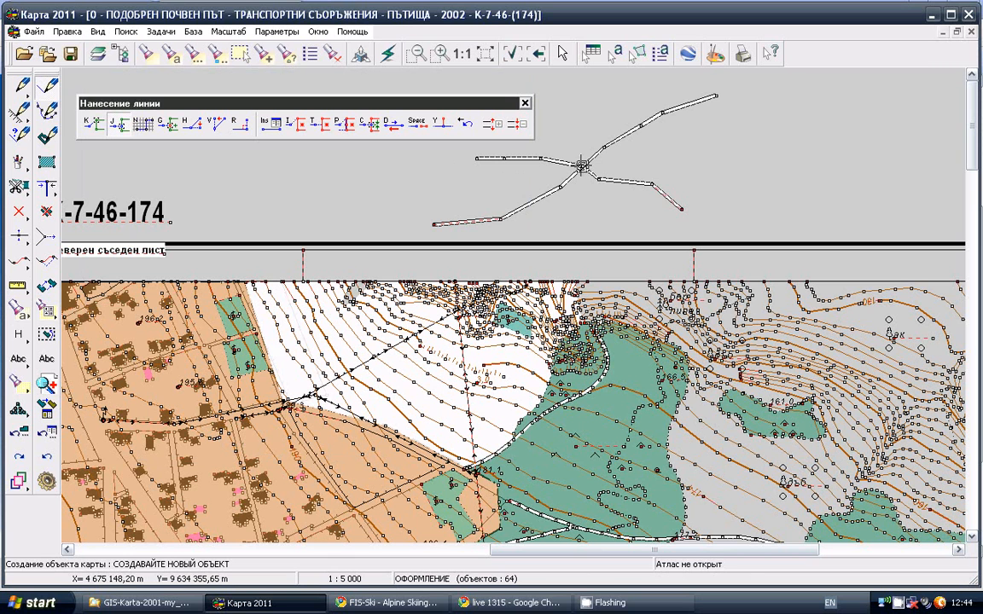
Delete the crossing dirt road drawn without matching points
{"action": "left_click", "coordinate": [45, 212]}
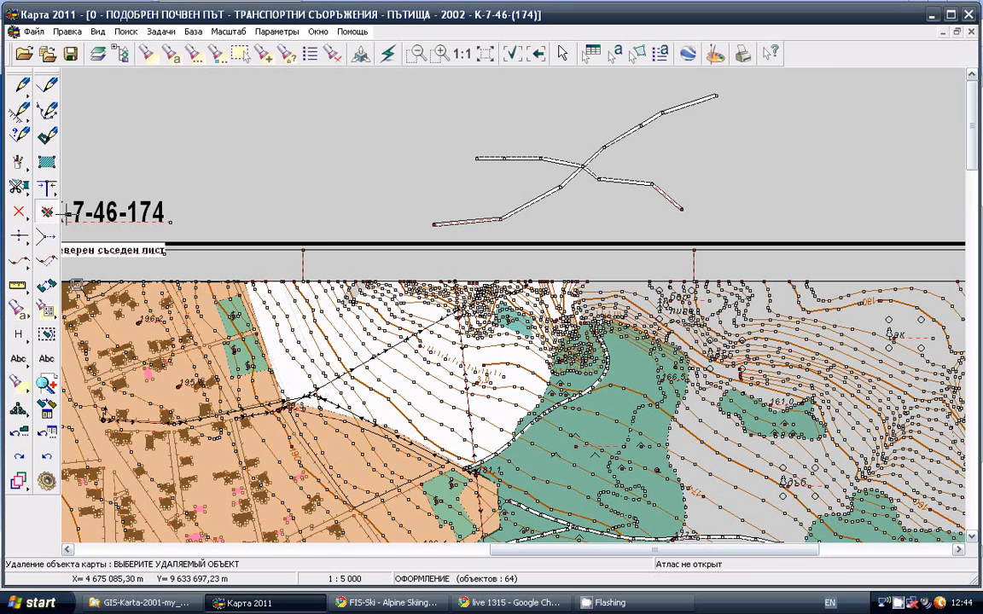
{"action": "left_click", "coordinate": [616, 180]}
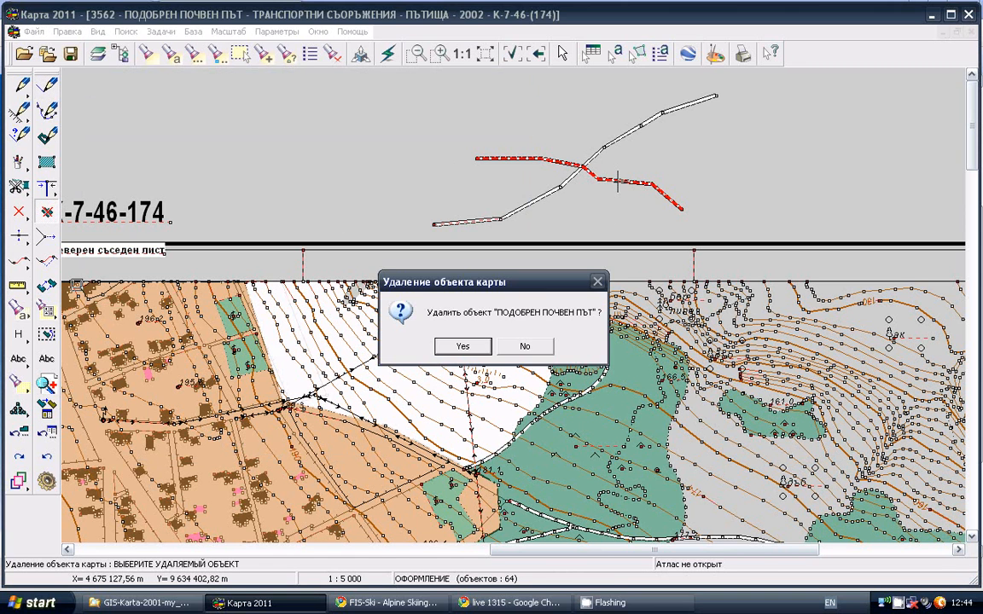
{"action": "left_click", "coordinate": [461, 344]}
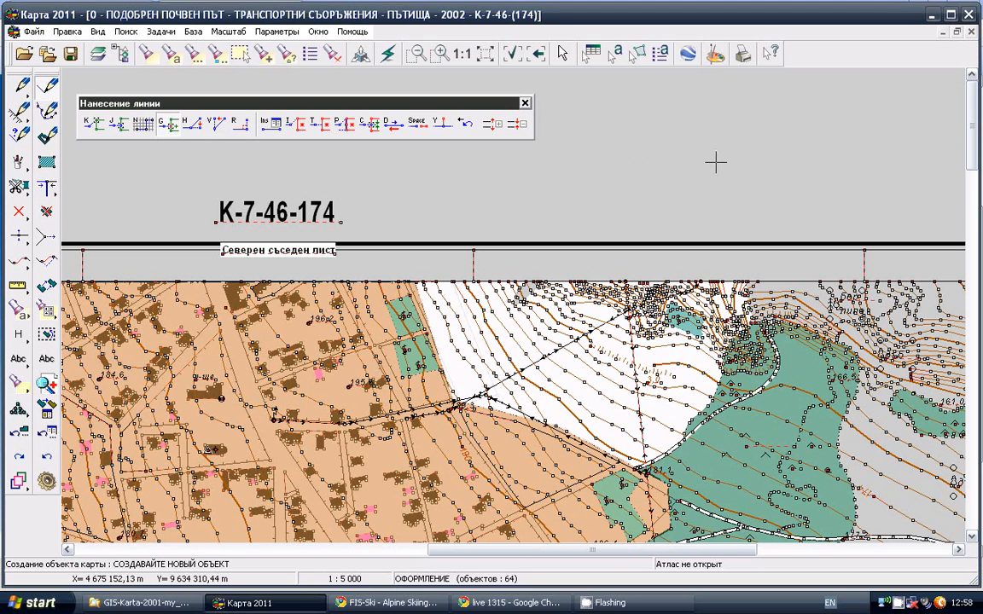
Start a new dirt road line above the map frame with two horizontal segments, each followed by a slanted one
{"action": "left_click", "coordinate": [783, 156]}
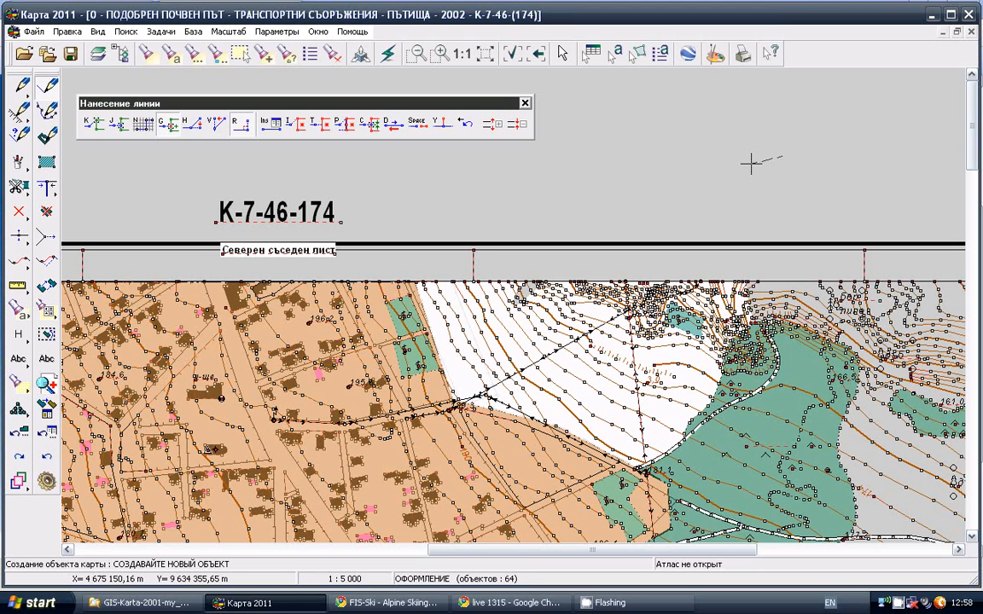
{"action": "left_click", "coordinate": [195, 123]}
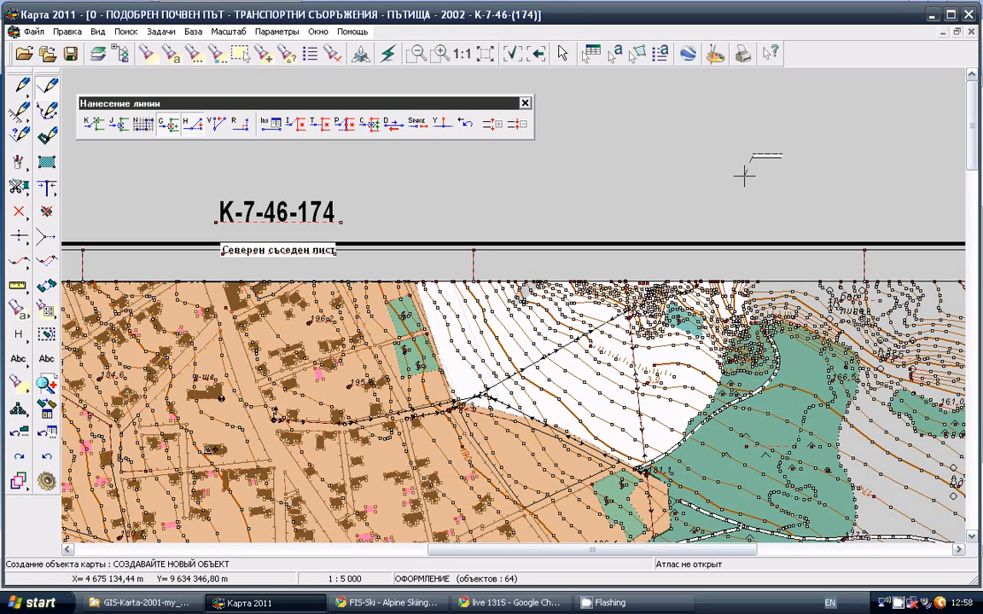
{"action": "left_click", "coordinate": [743, 176]}
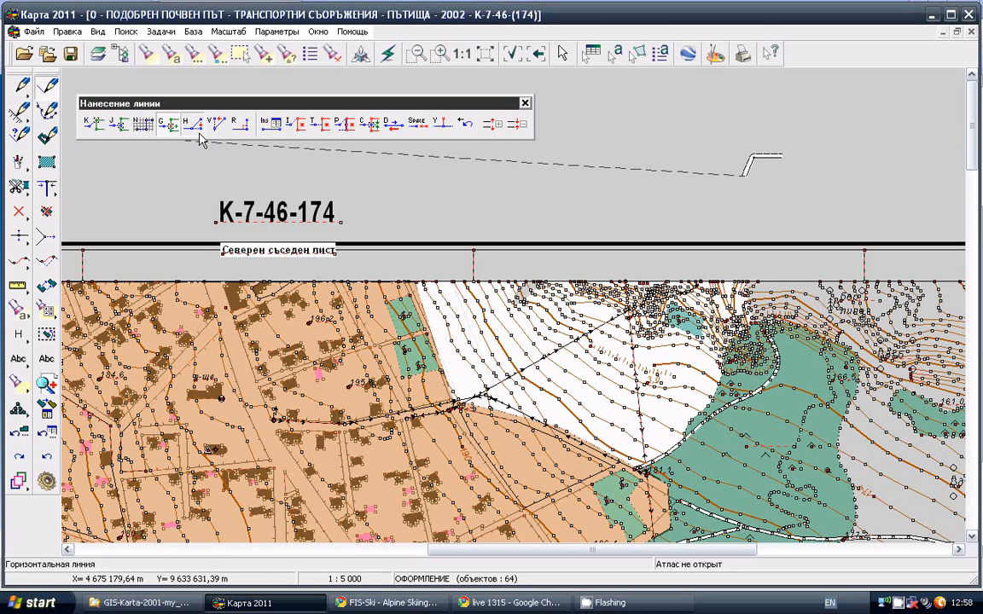
{"action": "left_click", "coordinate": [680, 175]}
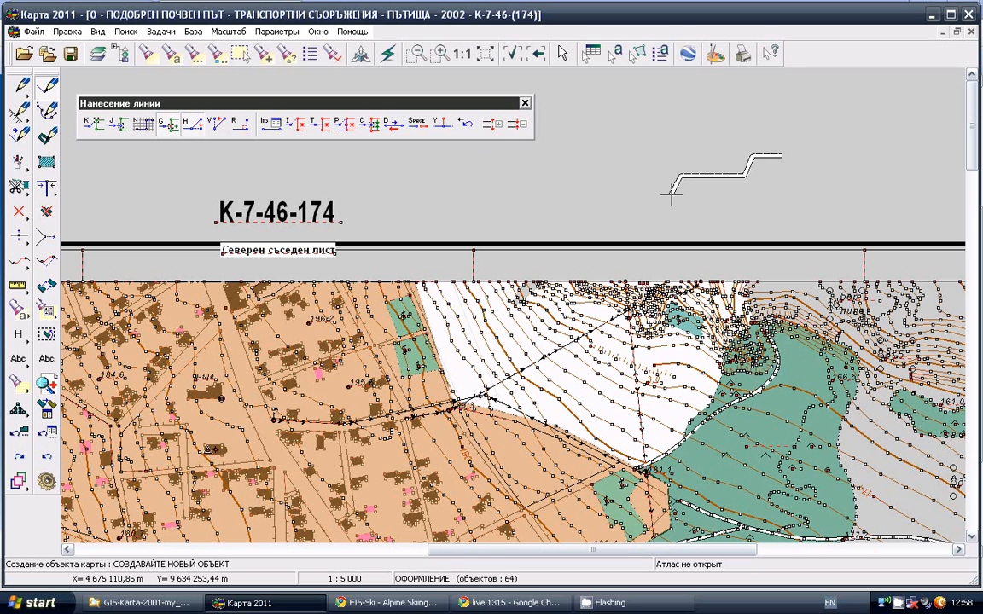
{"action": "left_click", "coordinate": [671, 195]}
Continue the dirt road with two vertical segments separated by a slanted one, followed by a free zigzag toward the map title
{"action": "key", "text": "v"}
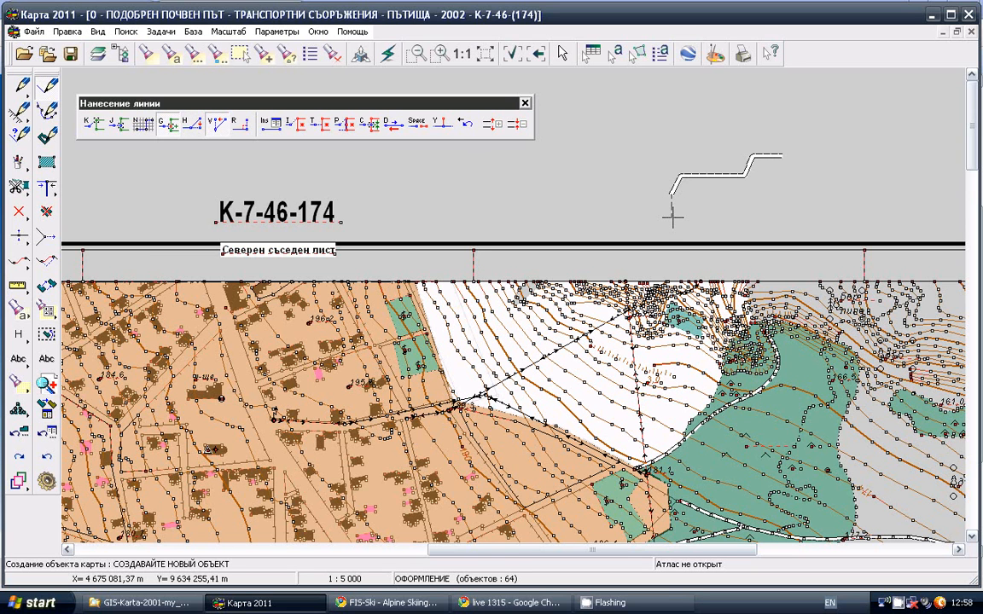
{"action": "left_click", "coordinate": [672, 218]}
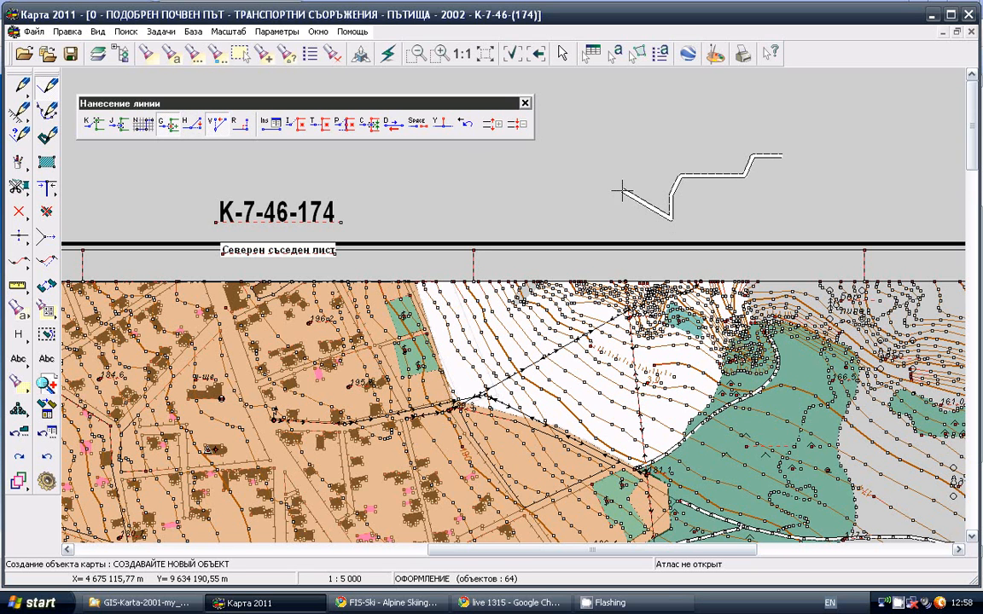
{"action": "left_click", "coordinate": [621, 191]}
{"action": "left_click", "coordinate": [218, 131]}
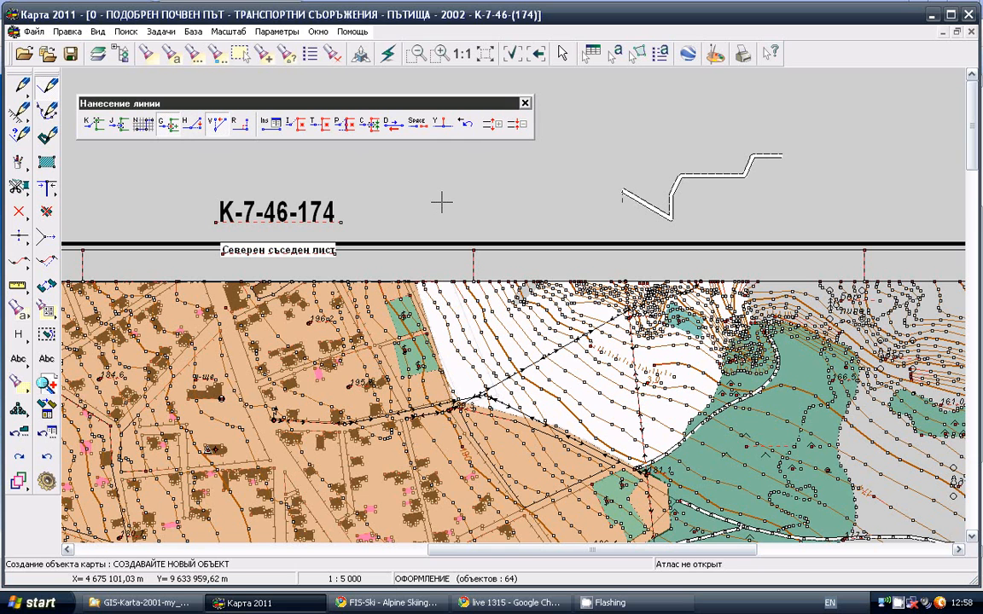
{"action": "left_click", "coordinate": [622, 217]}
{"action": "left_click", "coordinate": [595, 201]}
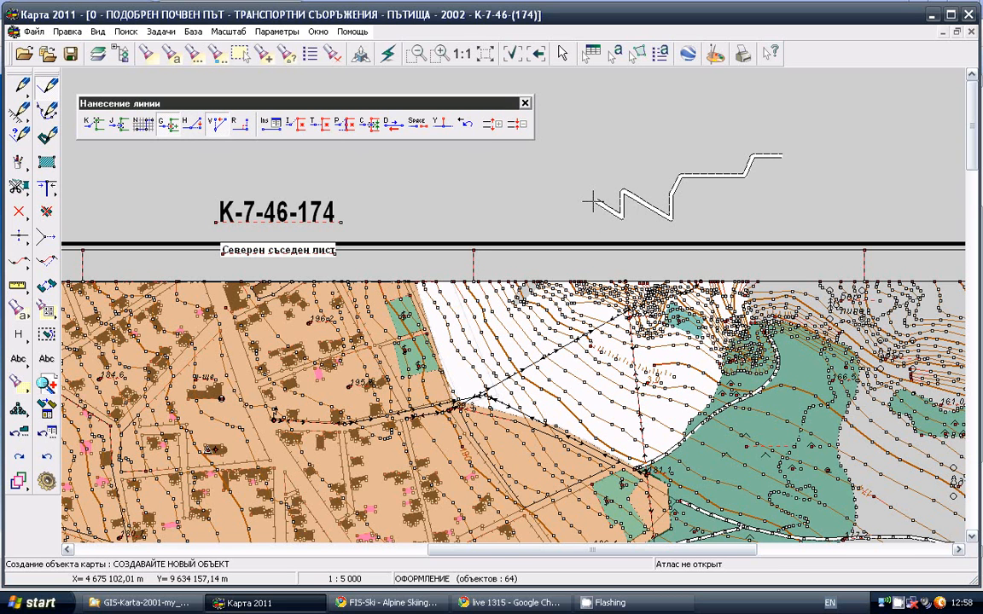
{"action": "left_click", "coordinate": [554, 213]}
{"action": "left_click", "coordinate": [515, 190]}
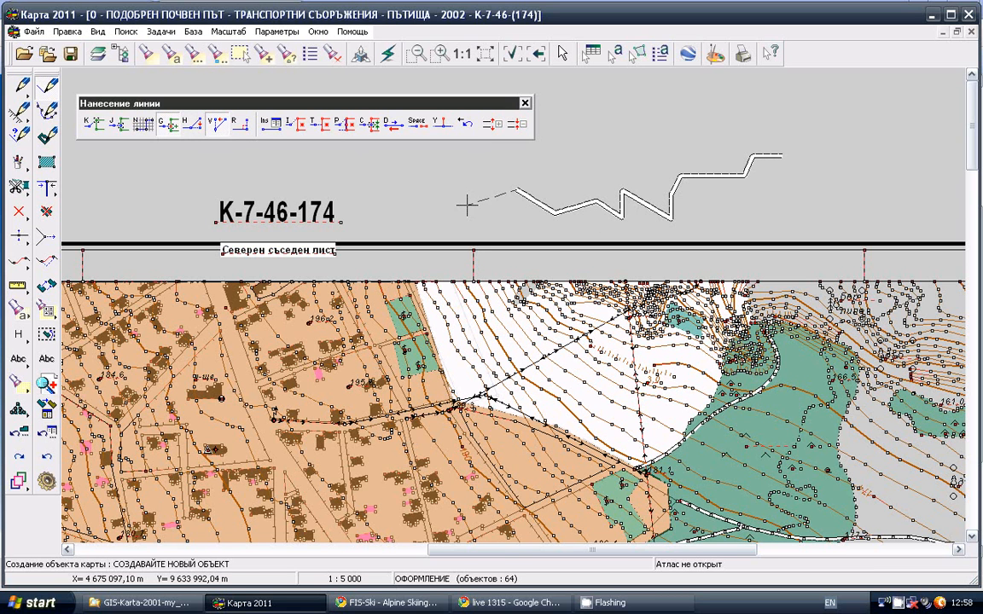
{"action": "left_click", "coordinate": [467, 205]}
Extend the dirt road with a run of right-angled segments and finish it with a short free segment
{"action": "left_click", "coordinate": [244, 126]}
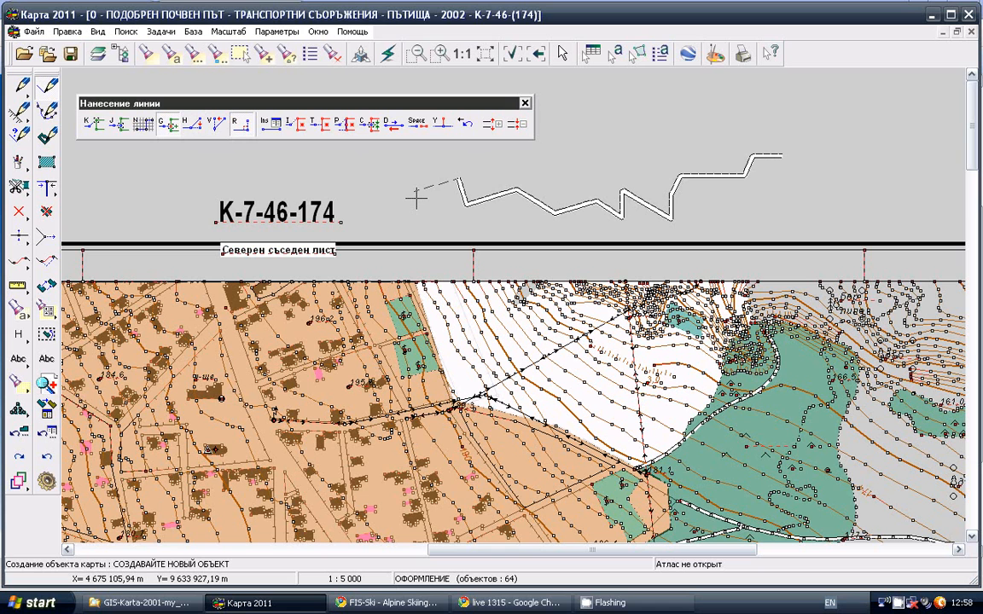
{"action": "left_click", "coordinate": [398, 163]}
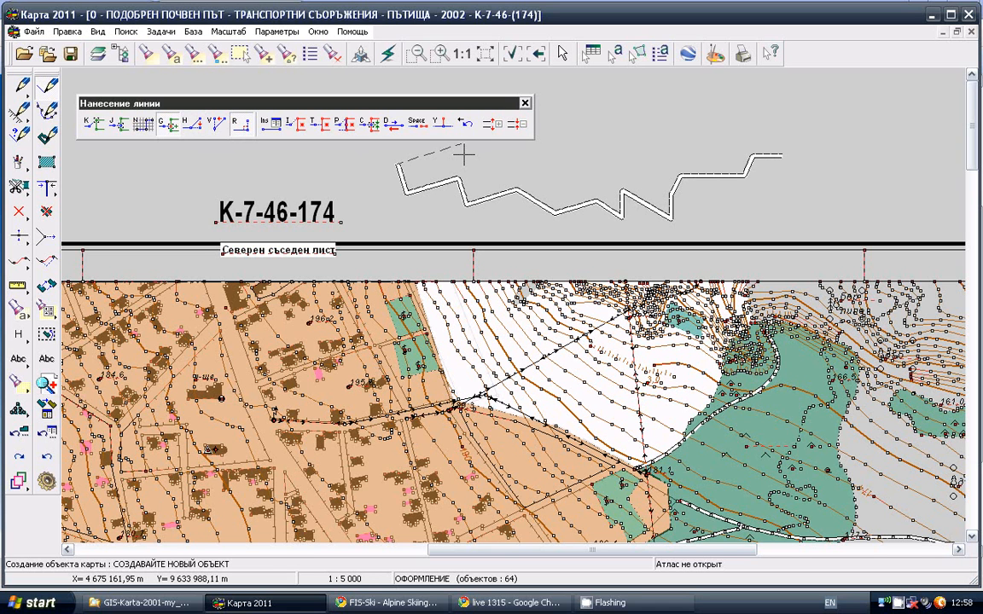
{"action": "left_click", "coordinate": [583, 108]}
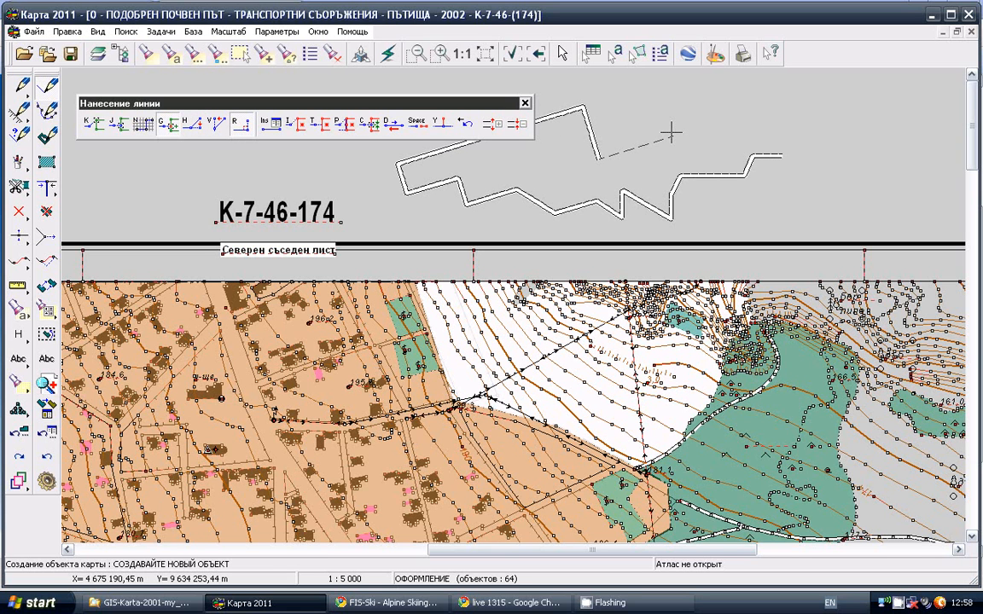
{"action": "left_click", "coordinate": [681, 132]}
{"action": "left_click", "coordinate": [241, 125]}
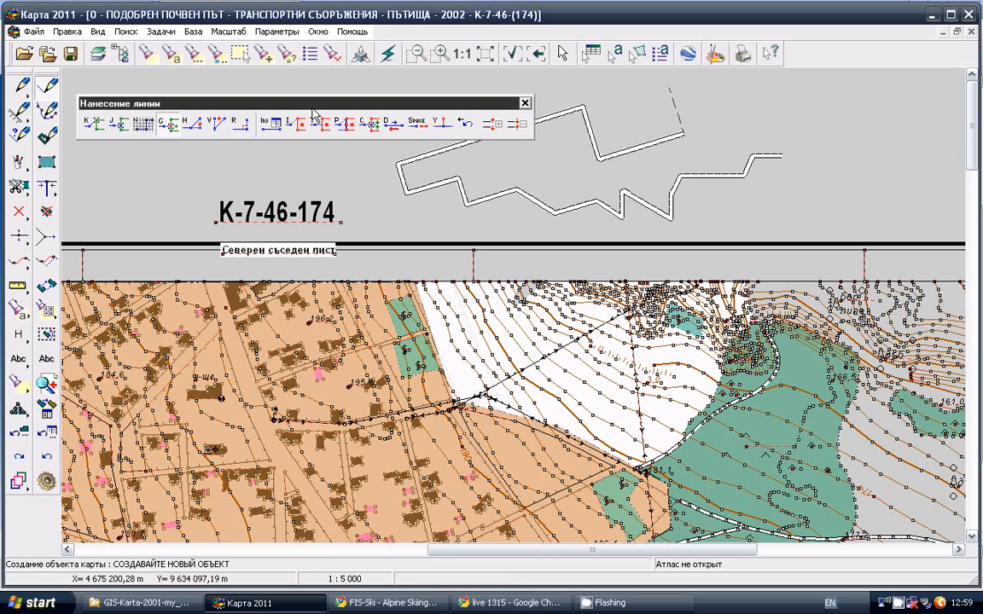
{"action": "double_click", "coordinate": [737, 132]}
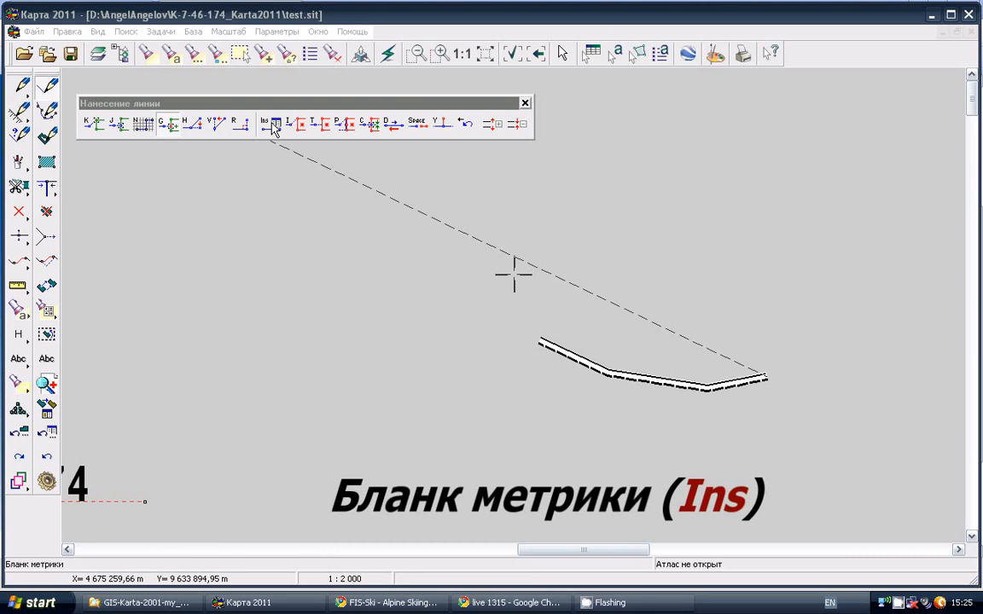
Open the metric form of the dirt road being drawn, duplicate its point 2 and delete the duplicate
{"action": "left_click", "coordinate": [275, 126]}
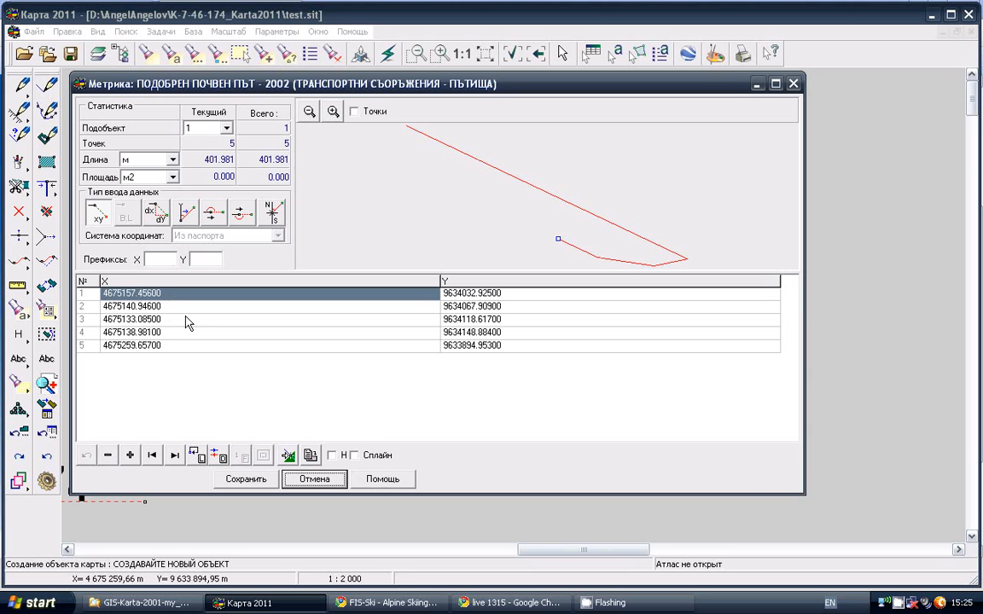
{"action": "left_click", "coordinate": [109, 306]}
{"action": "left_click", "coordinate": [109, 306]}
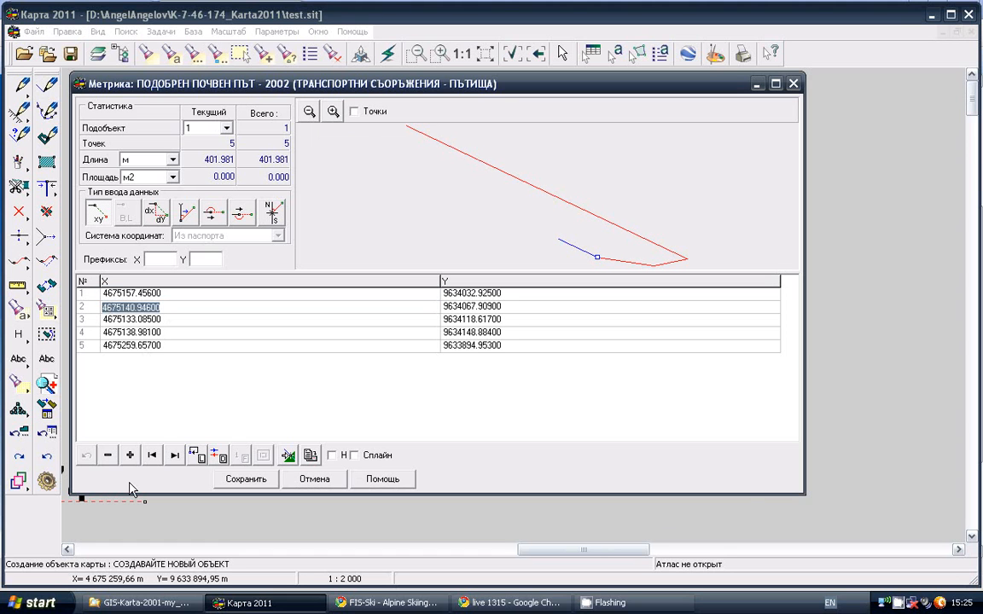
{"action": "left_click", "coordinate": [130, 455]}
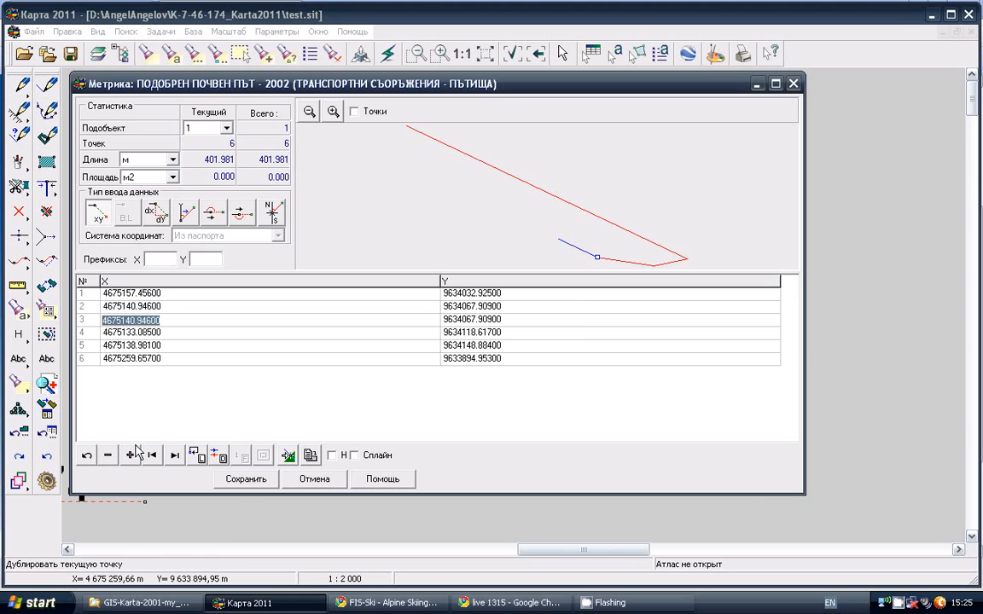
{"action": "left_click", "coordinate": [108, 455]}
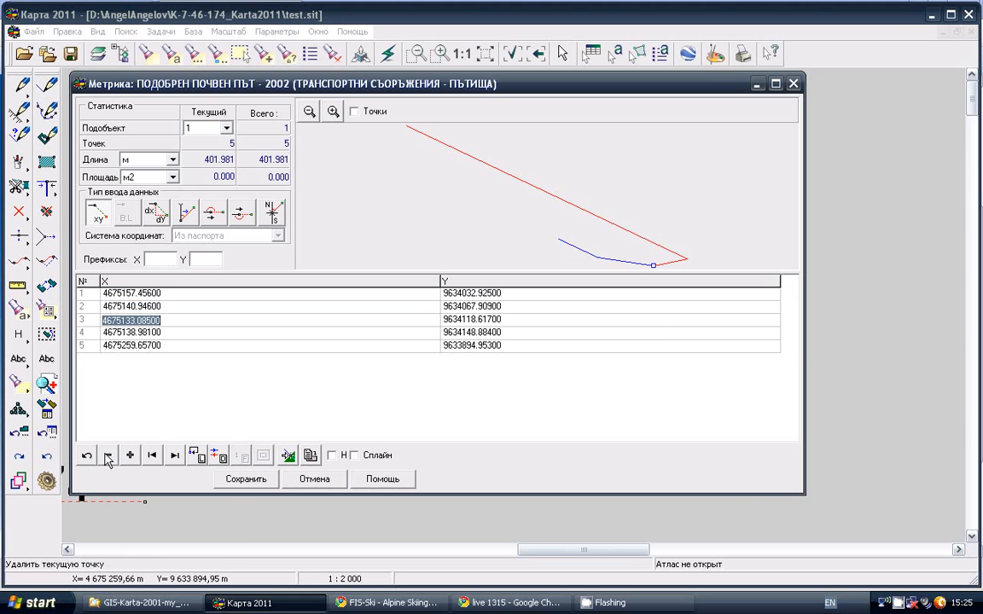
Go to the road's last point, close the line back to its first point and reverse its direction
{"action": "left_click", "coordinate": [89, 332]}
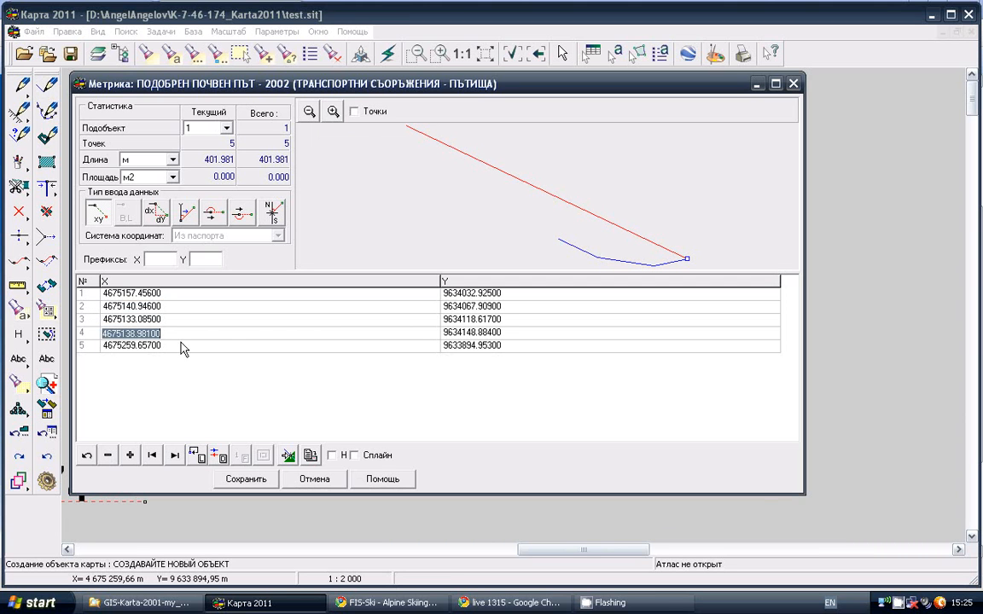
{"action": "left_click", "coordinate": [173, 458]}
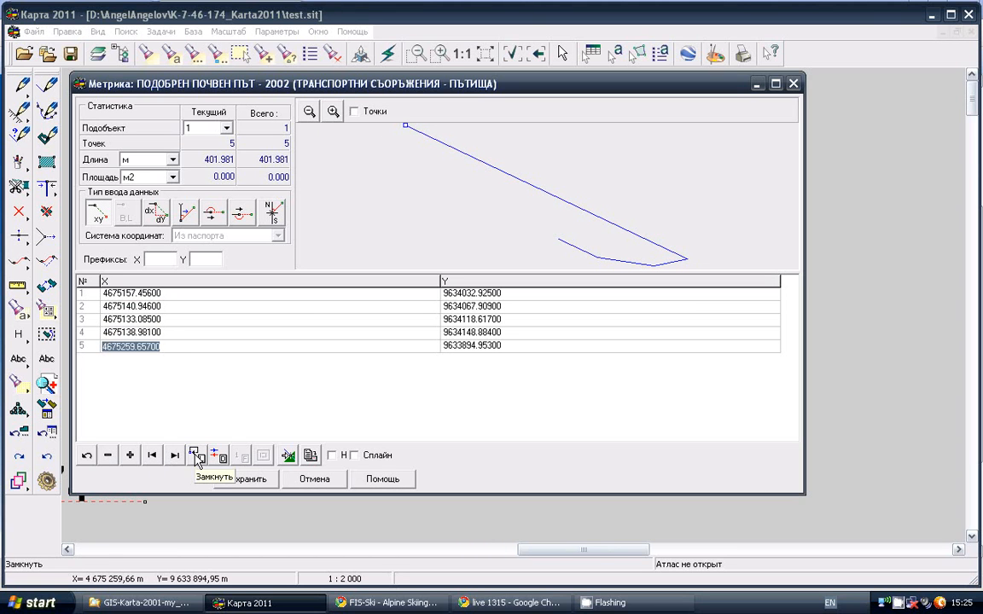
{"action": "left_click", "coordinate": [195, 456]}
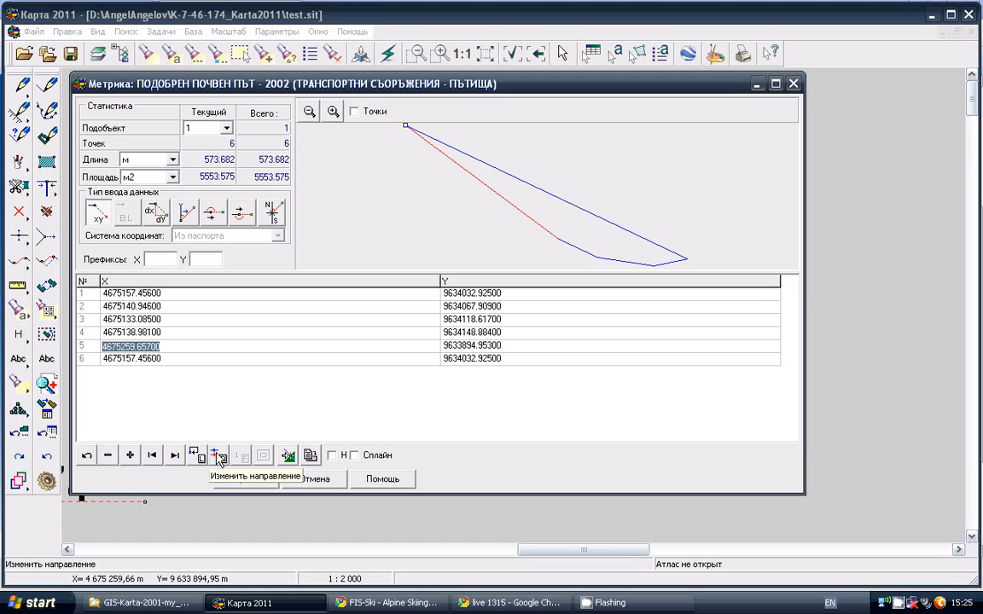
{"action": "left_click", "coordinate": [219, 458]}
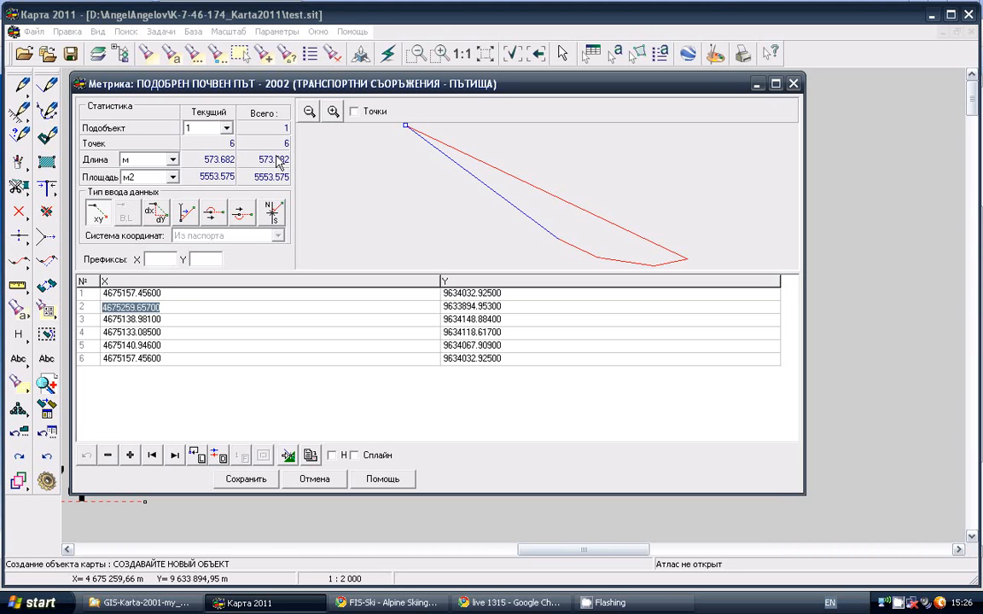
{"action": "left_click", "coordinate": [172, 160]}
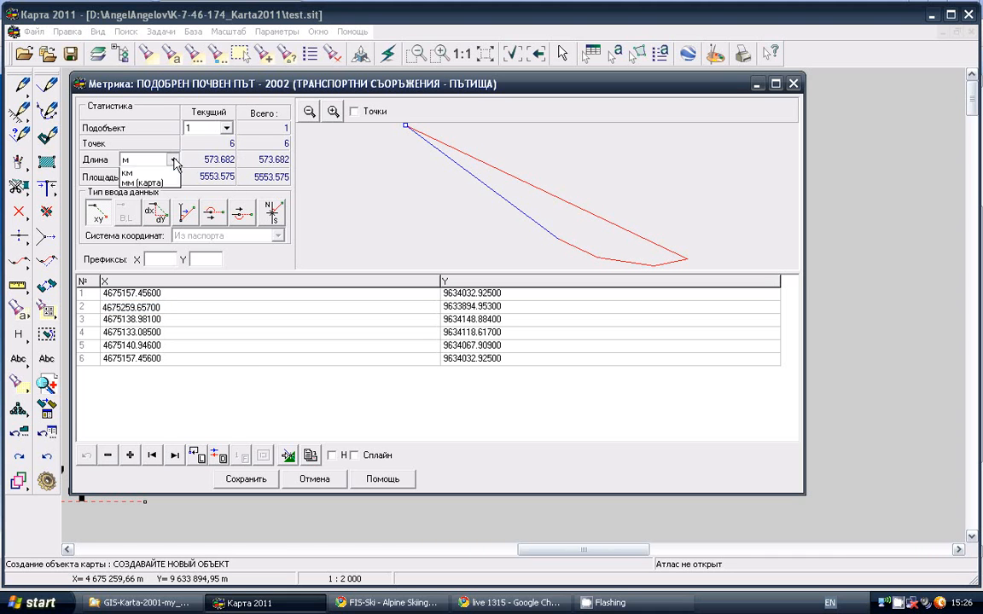
{"action": "left_click", "coordinate": [141, 194]}
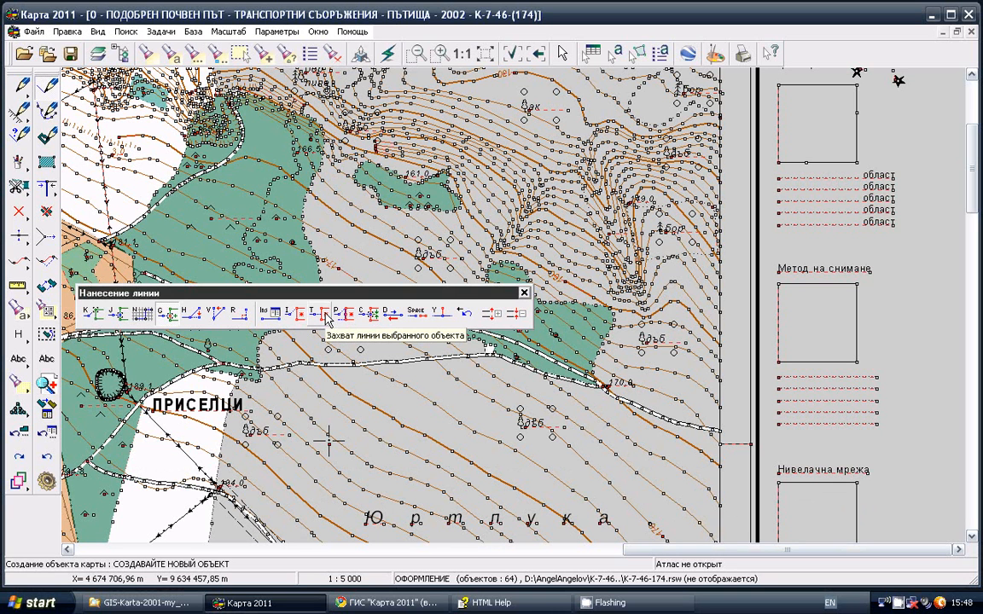
Start a new dirt road line east of the "Метод на снимане" box with three free points
{"action": "left_click", "coordinate": [120, 316]}
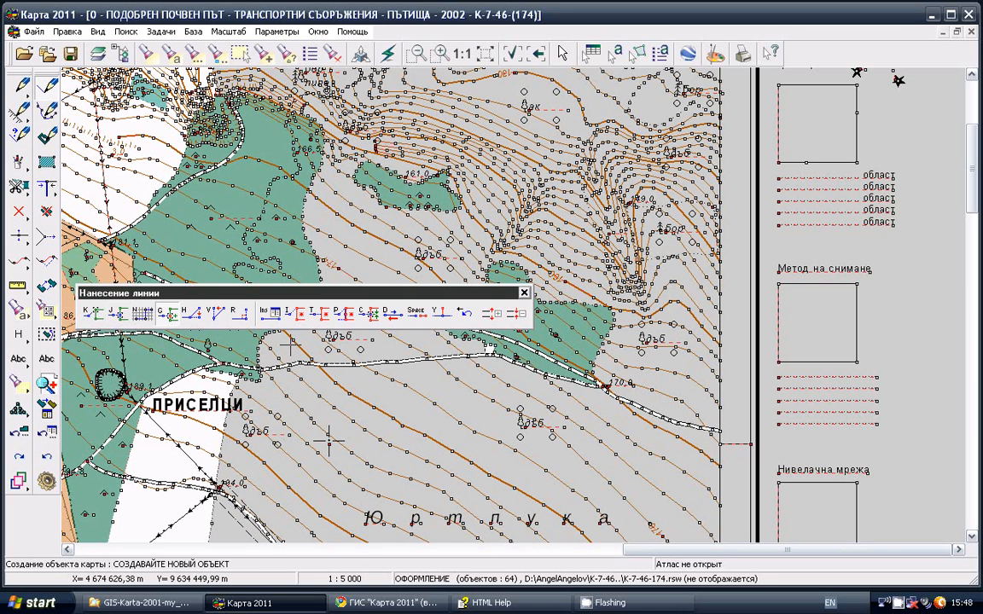
{"action": "left_click", "coordinate": [324, 315]}
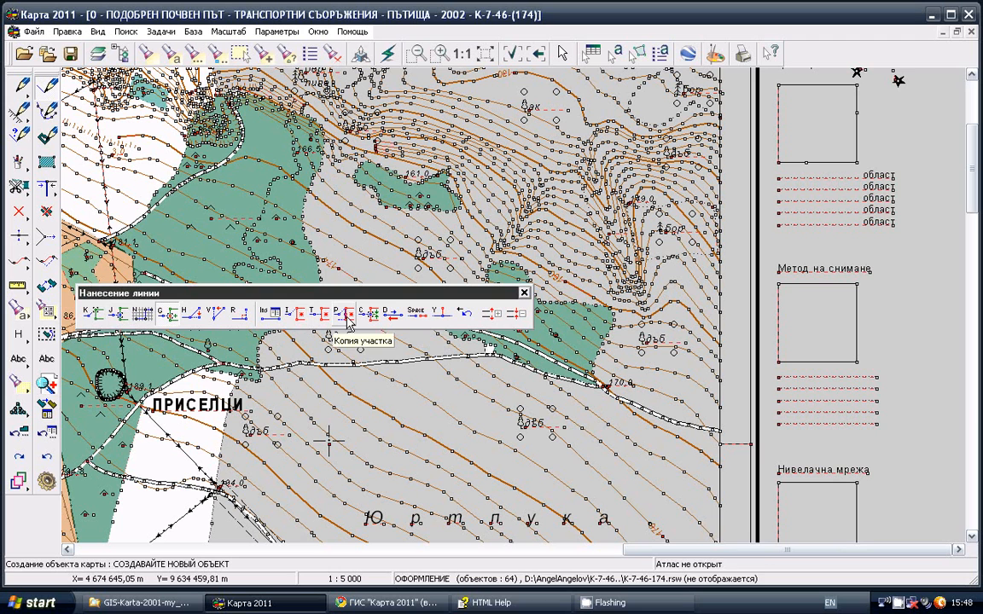
{"action": "left_click", "coordinate": [942, 346]}
{"action": "left_click", "coordinate": [897, 326]}
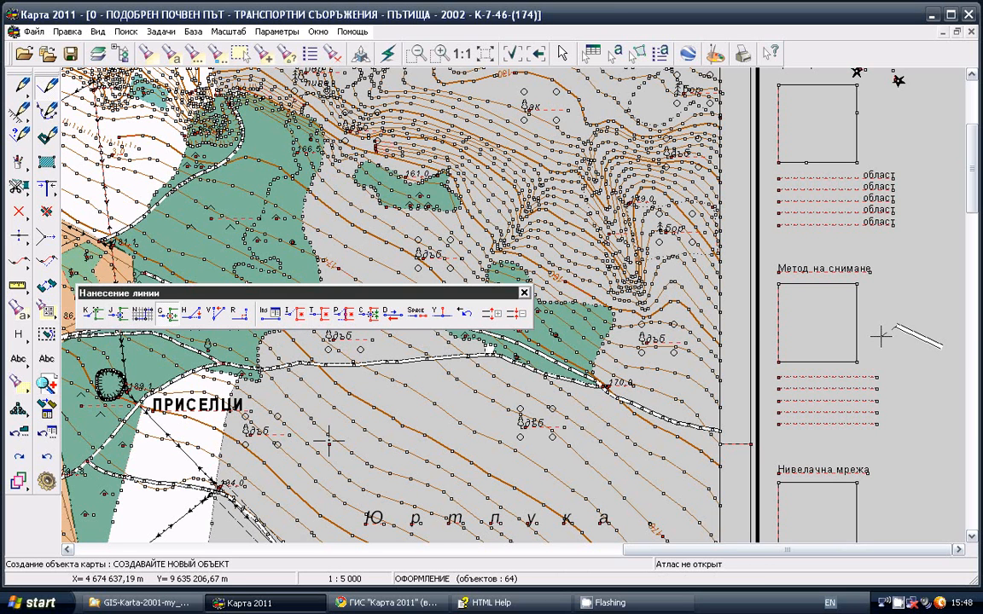
{"action": "left_click", "coordinate": [881, 336]}
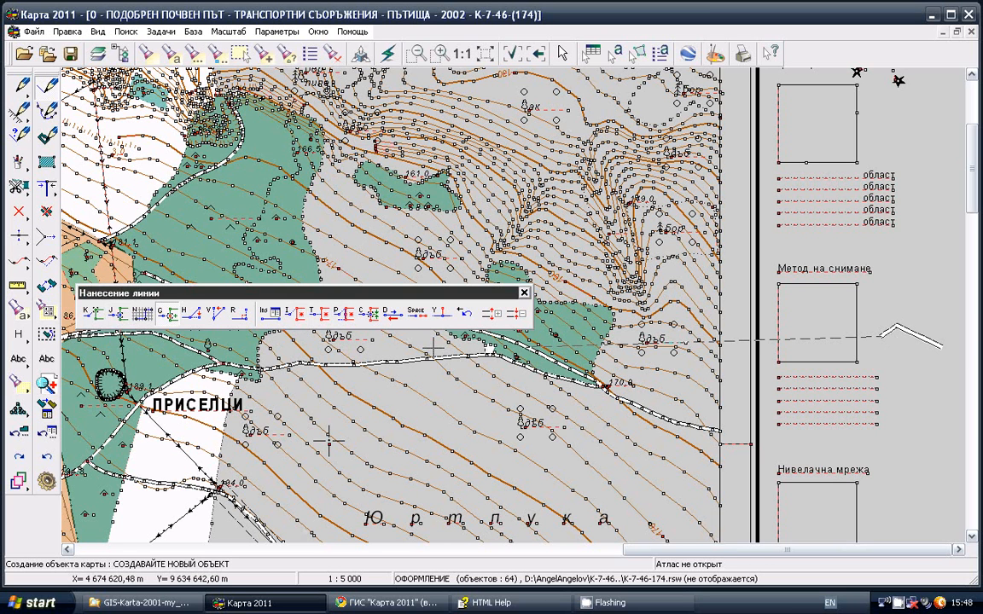
Copy the upper-left corner point of the "Метод на снимане" box into the road and add two free points inside the box
{"action": "left_click", "coordinate": [297, 315]}
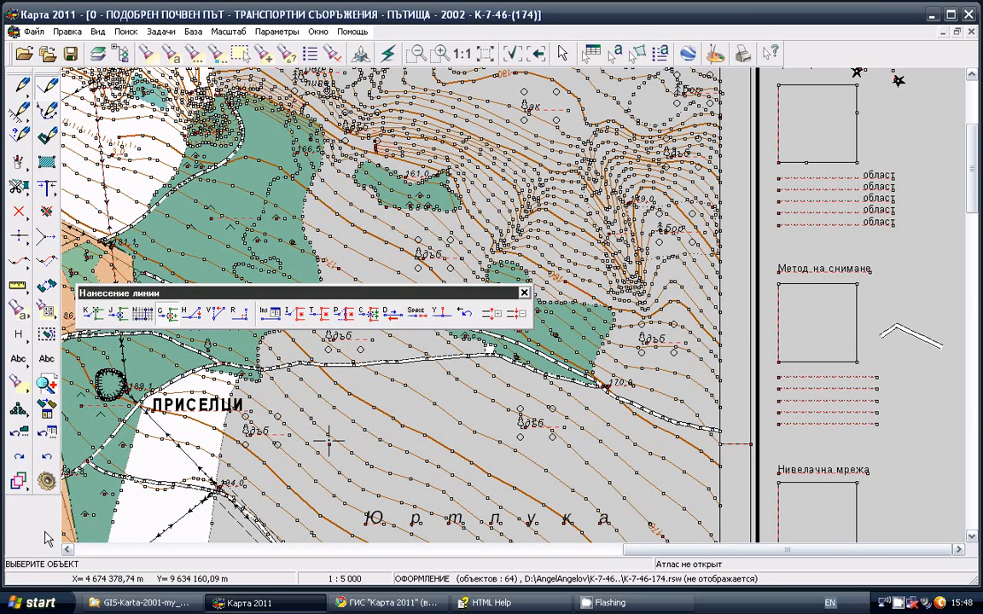
{"action": "left_click", "coordinate": [818, 287]}
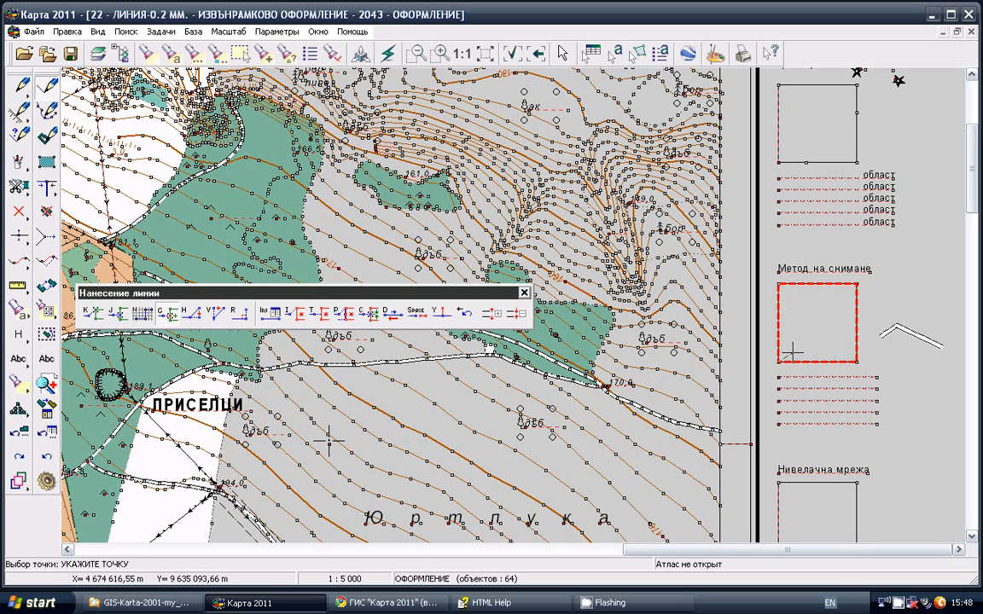
{"action": "left_click", "coordinate": [790, 294]}
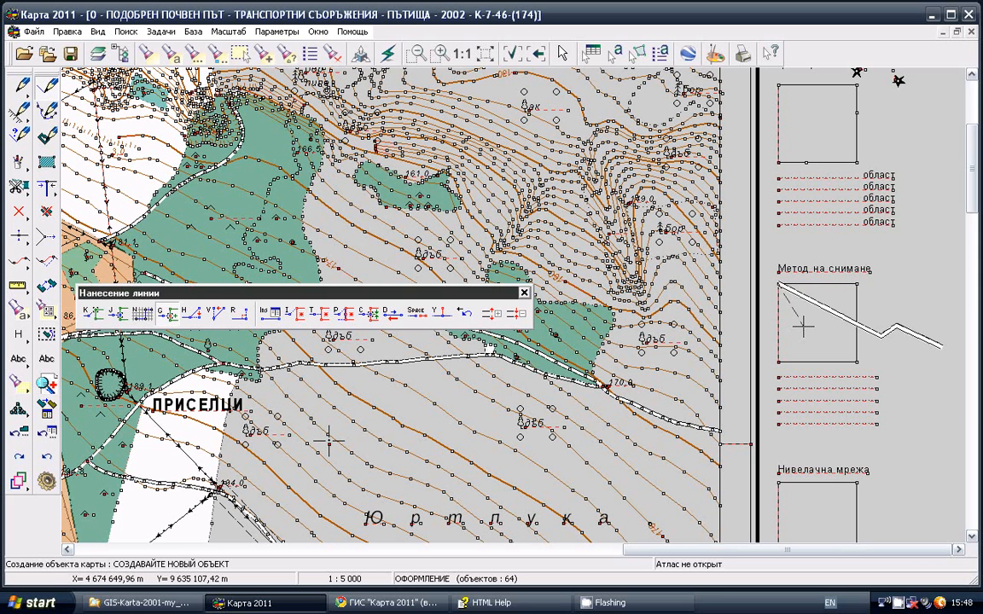
{"action": "left_click", "coordinate": [803, 326]}
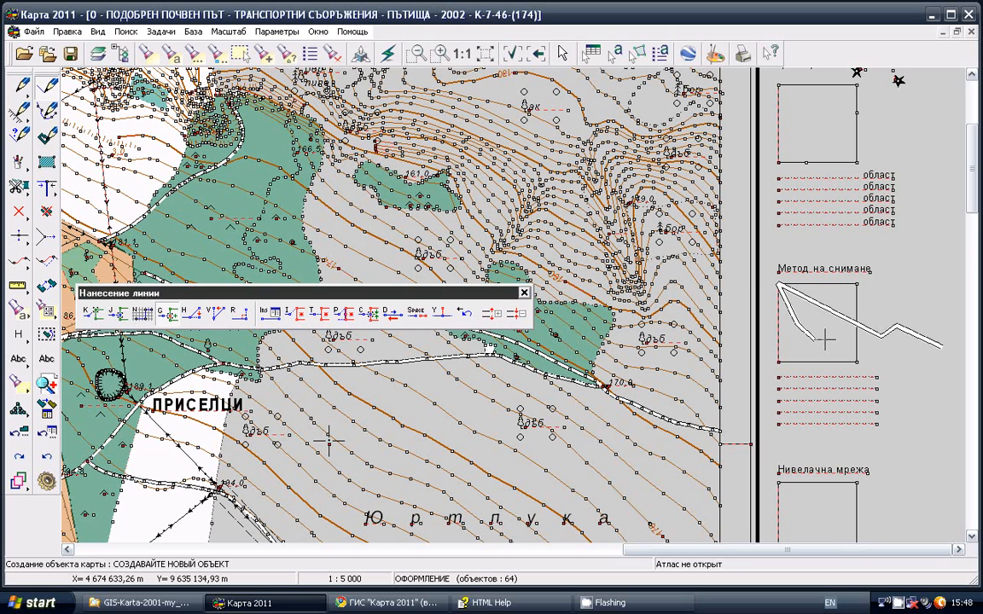
{"action": "left_click", "coordinate": [821, 340]}
Capture the lower edge of the same box for the road's next point and add two free points beyond it
{"action": "left_click", "coordinate": [322, 315]}
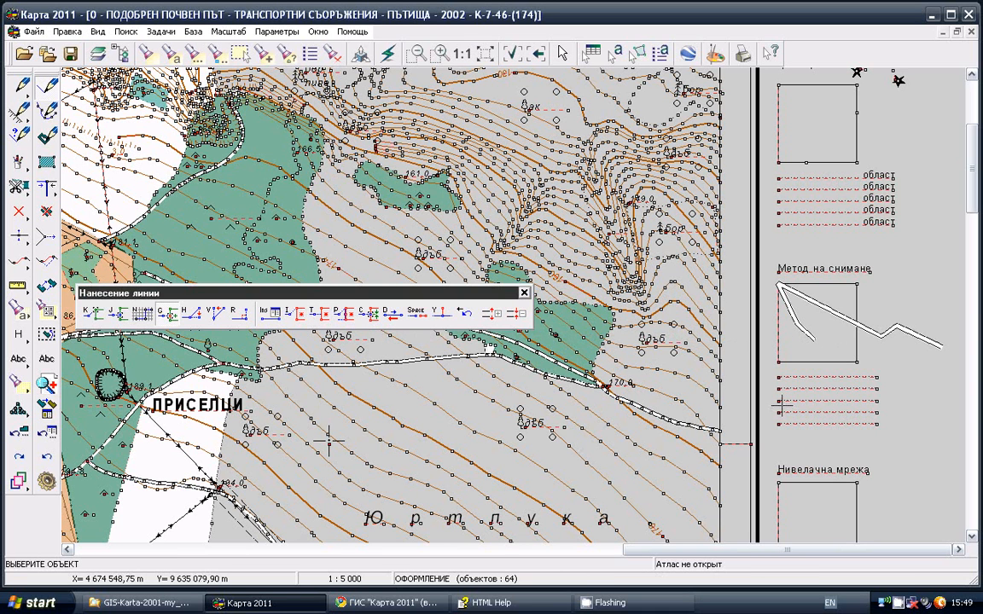
{"action": "left_click", "coordinate": [828, 341]}
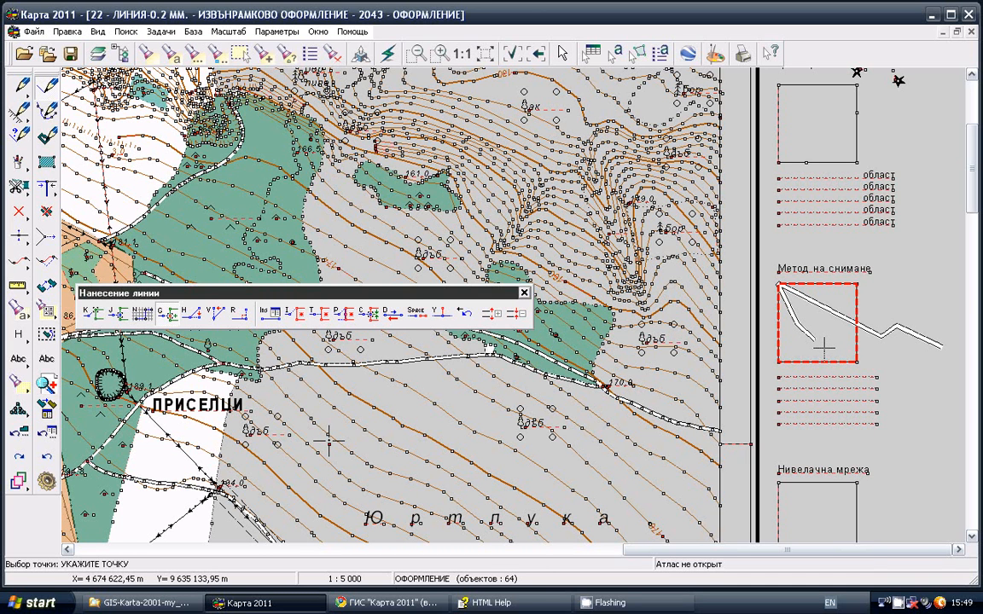
{"action": "left_click", "coordinate": [824, 348]}
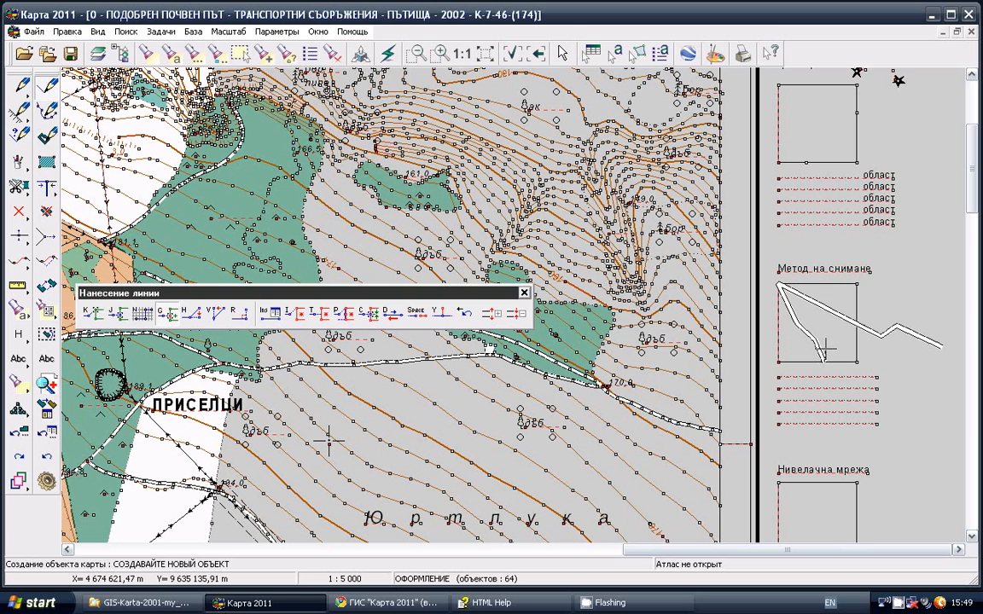
{"action": "left_click", "coordinate": [882, 370]}
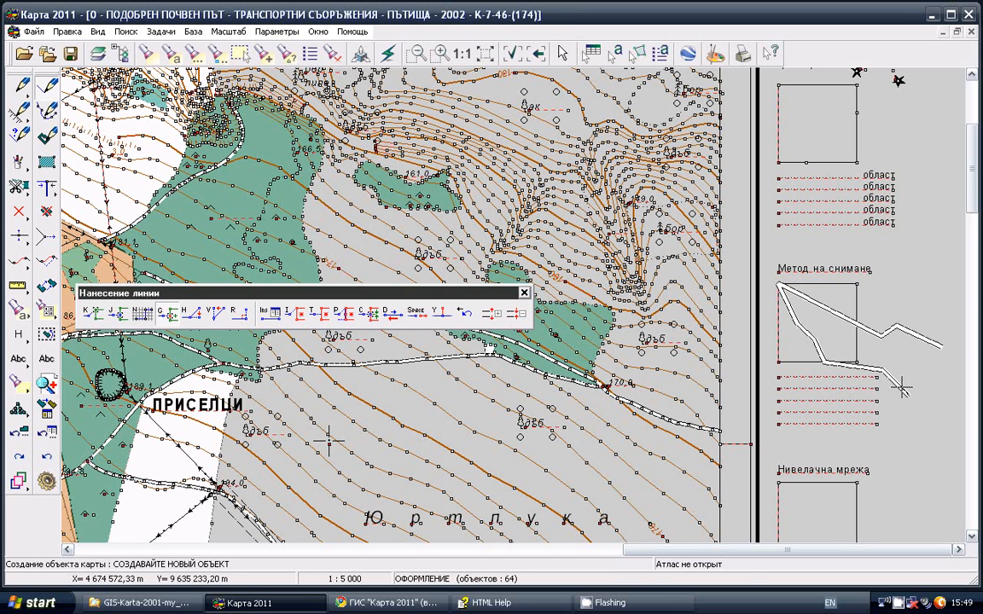
{"action": "left_click", "coordinate": [906, 392]}
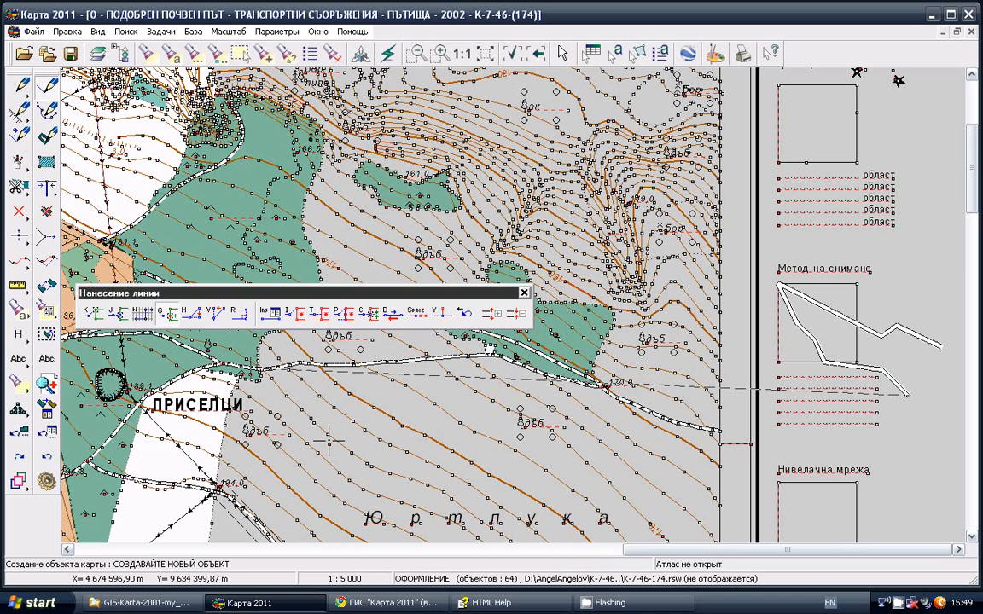
Finish the dirt road with one more free point below the box and save it with its semantics left empty
{"action": "left_click", "coordinate": [169, 318]}
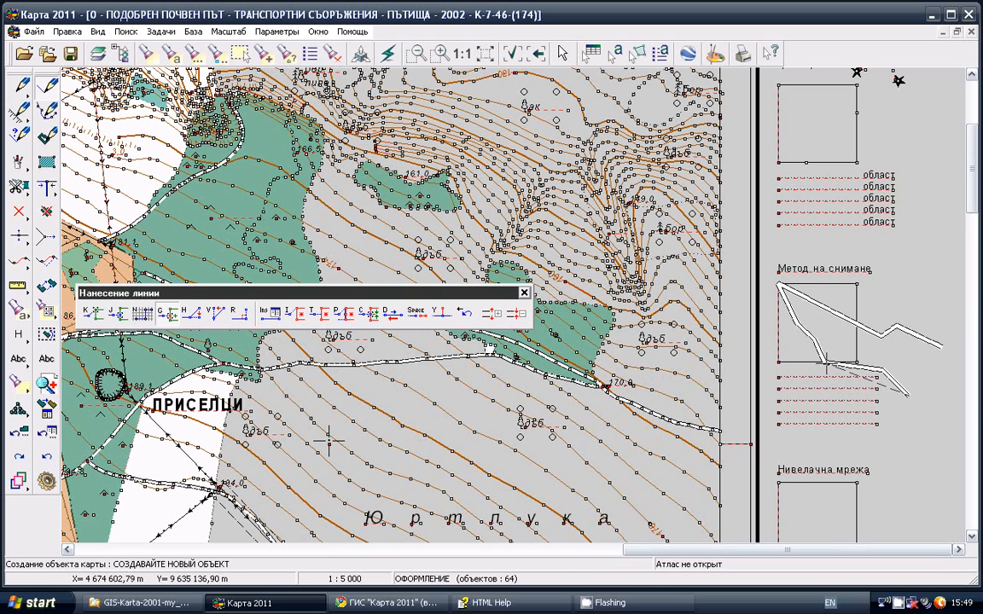
{"action": "double_click", "coordinate": [913, 403]}
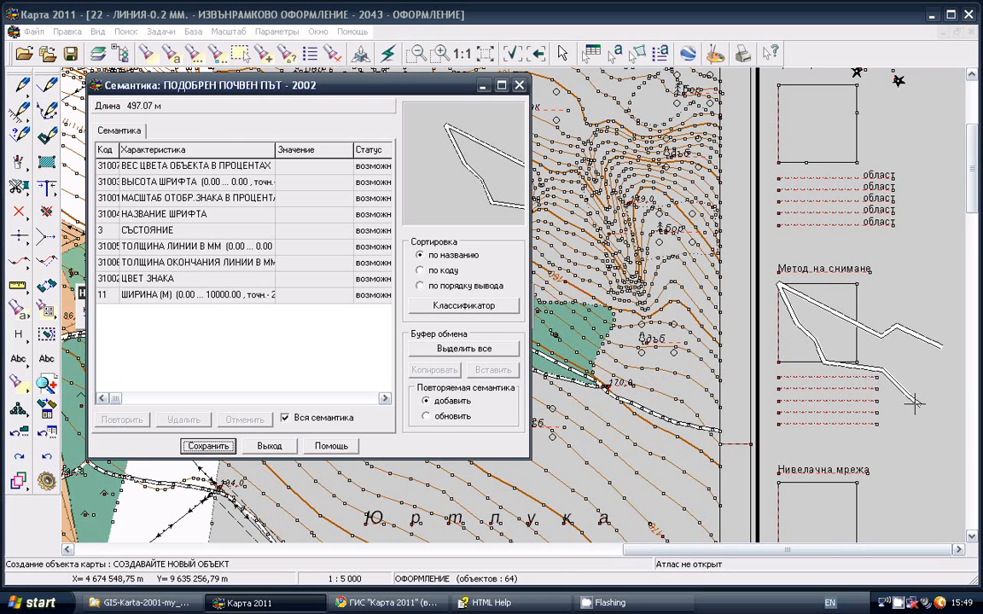
{"action": "left_click", "coordinate": [209, 446]}
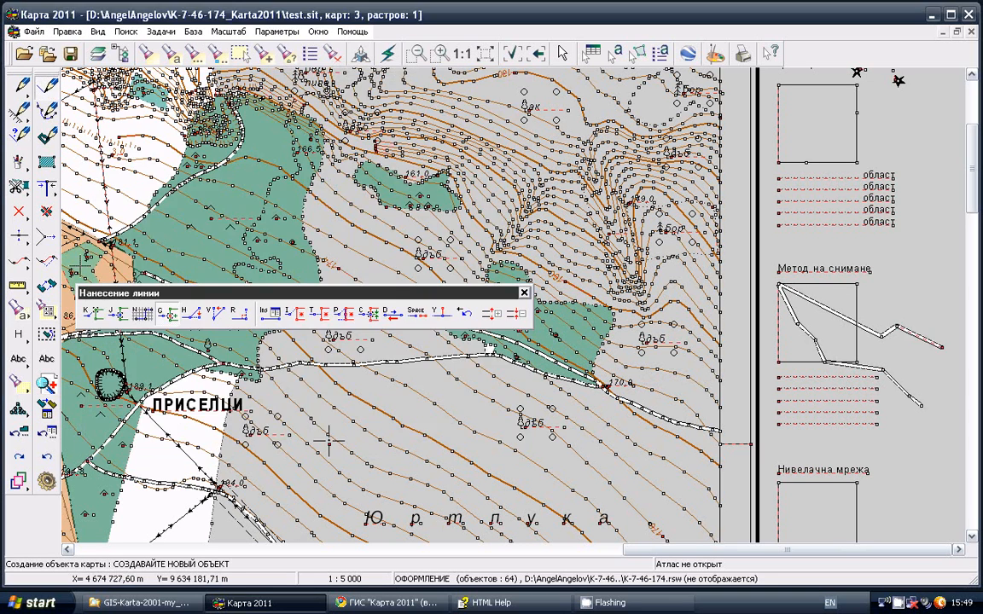
Delete the dirt road drawn across the "Метод на снимане" box
{"action": "left_click", "coordinate": [48, 214]}
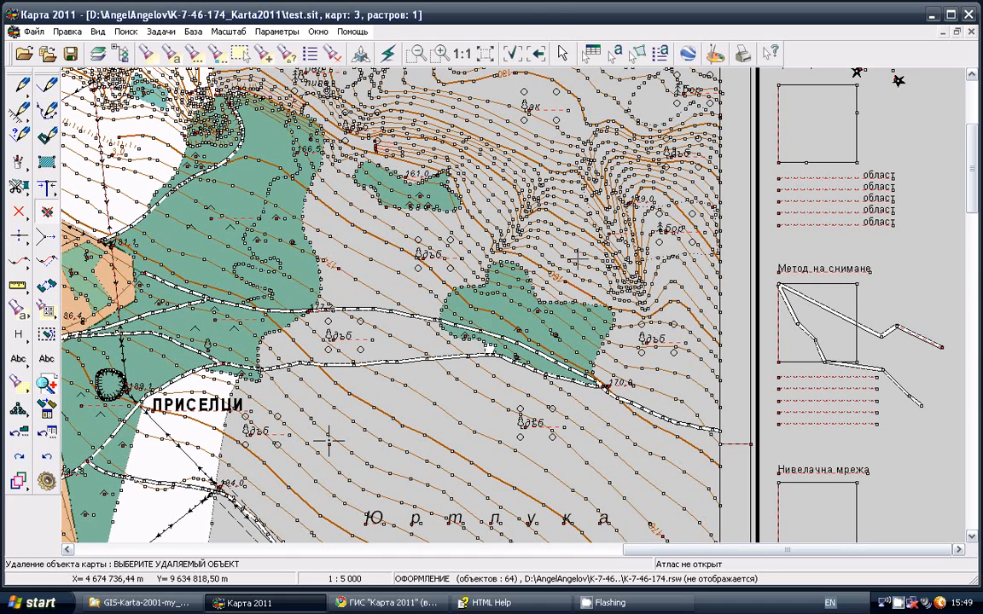
{"action": "double_click", "coordinate": [882, 333]}
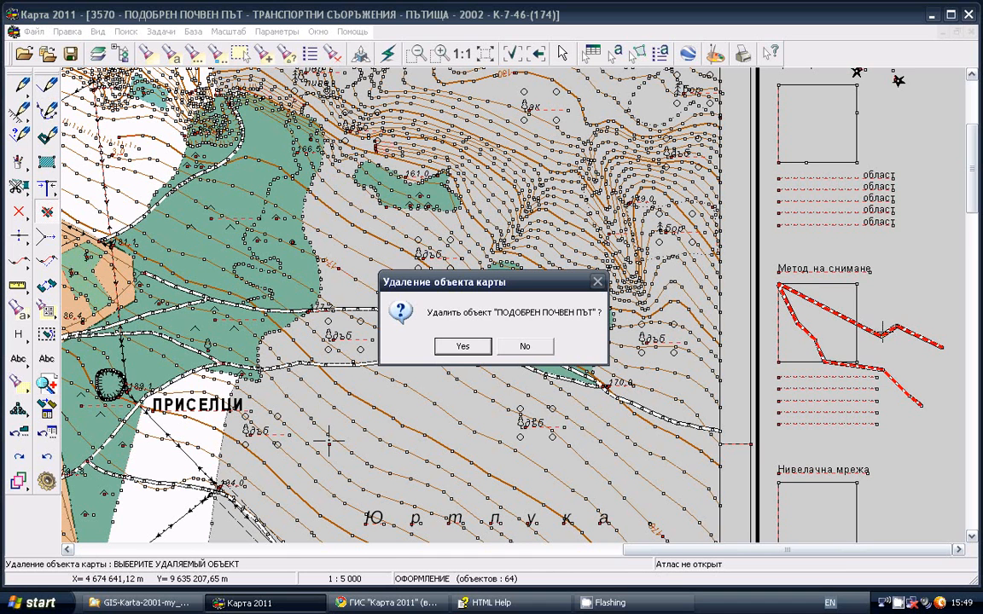
{"action": "left_click", "coordinate": [463, 345]}
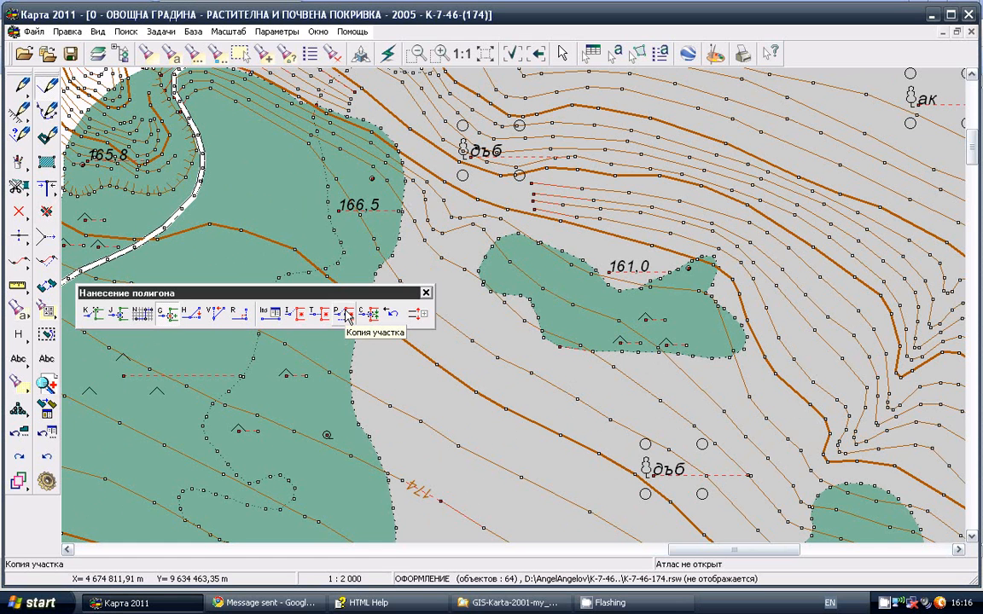
Copy the southwestern boundary section of the pasture near elevation 161,0 into the new orchard polygon, marking the section's start, middle and end points
{"action": "left_click", "coordinate": [348, 315]}
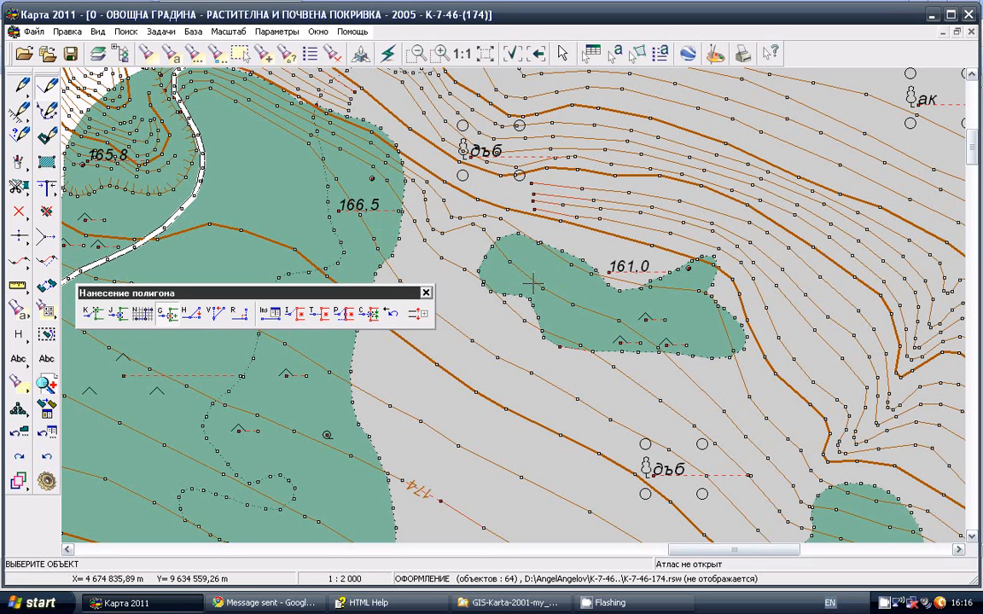
{"action": "left_click", "coordinate": [524, 254]}
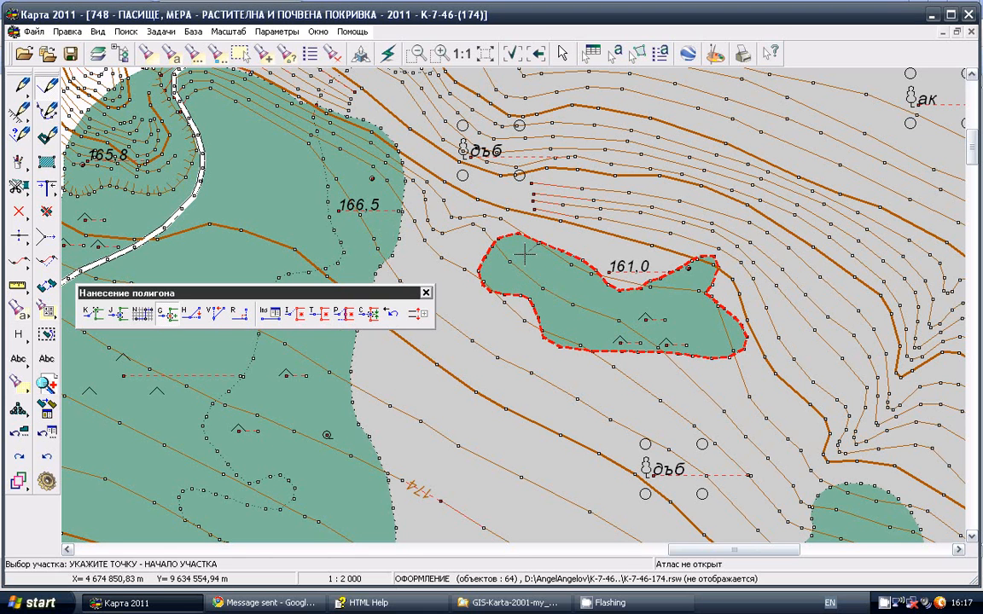
{"action": "left_click", "coordinate": [481, 241]}
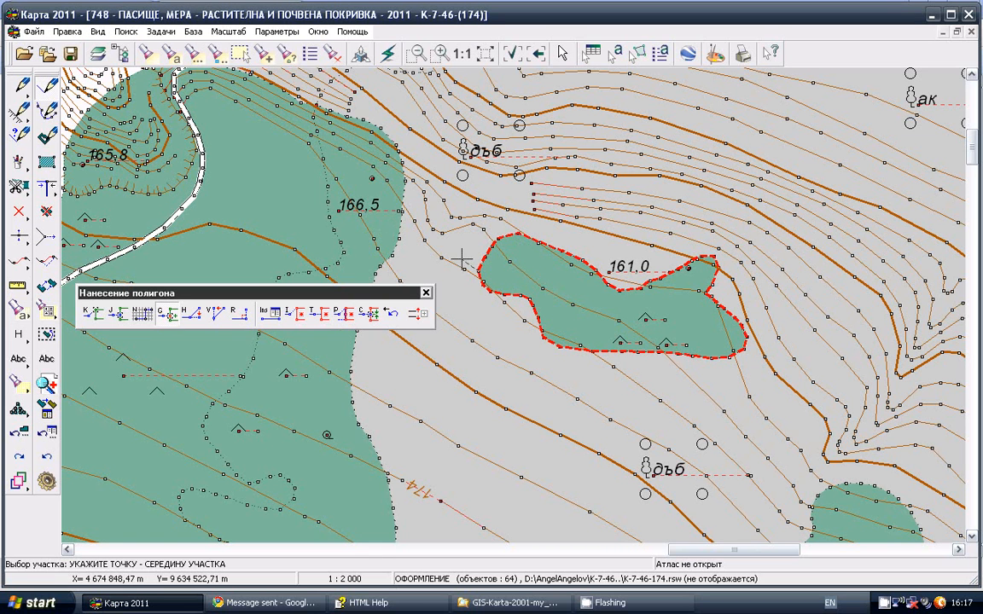
{"action": "left_click", "coordinate": [498, 314]}
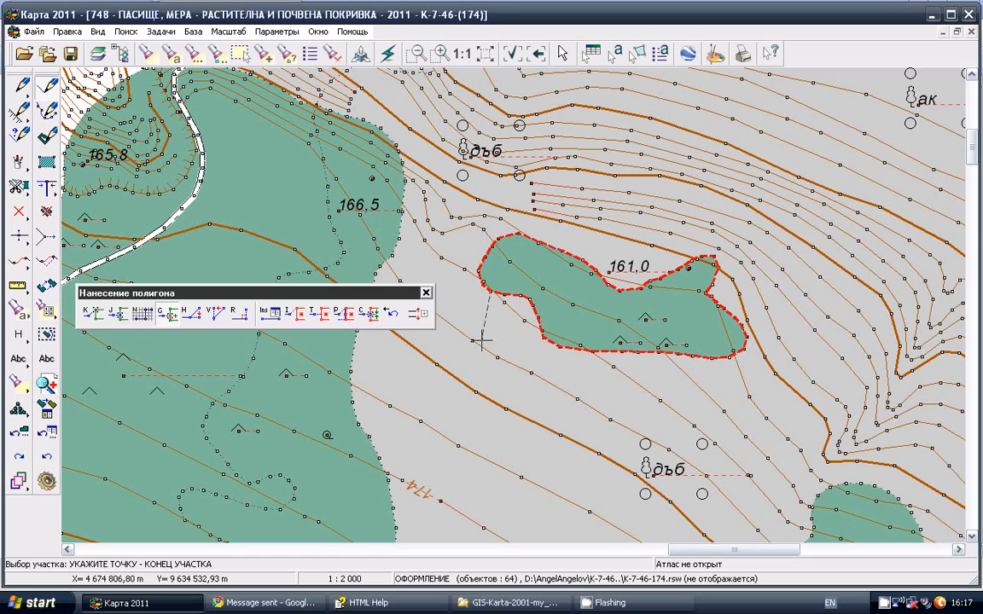
{"action": "left_click", "coordinate": [593, 376]}
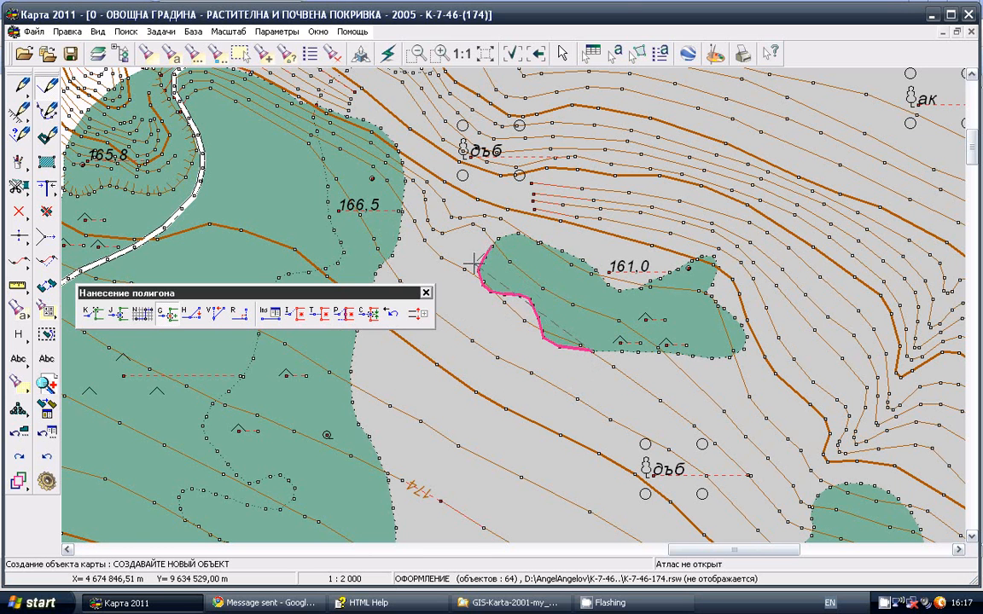
Add free points to the orchard polygon, curving southwest from the copied section's end to the edge of the large western pasture
{"action": "left_click", "coordinate": [582, 374]}
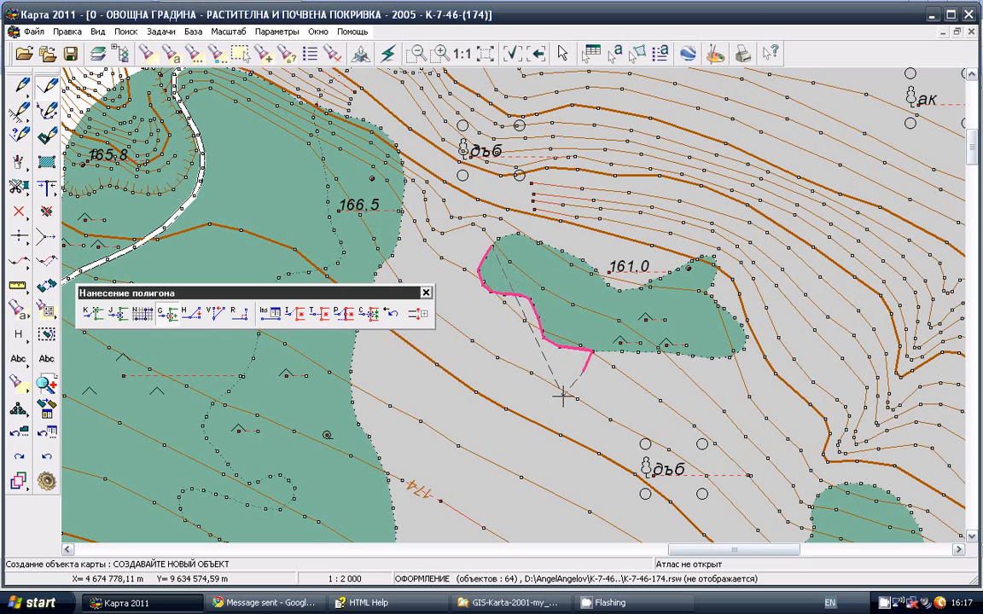
{"action": "left_click", "coordinate": [562, 396]}
{"action": "left_click", "coordinate": [516, 411]}
{"action": "left_click", "coordinate": [470, 430]}
{"action": "left_click", "coordinate": [417, 428]}
{"action": "left_click", "coordinate": [373, 417]}
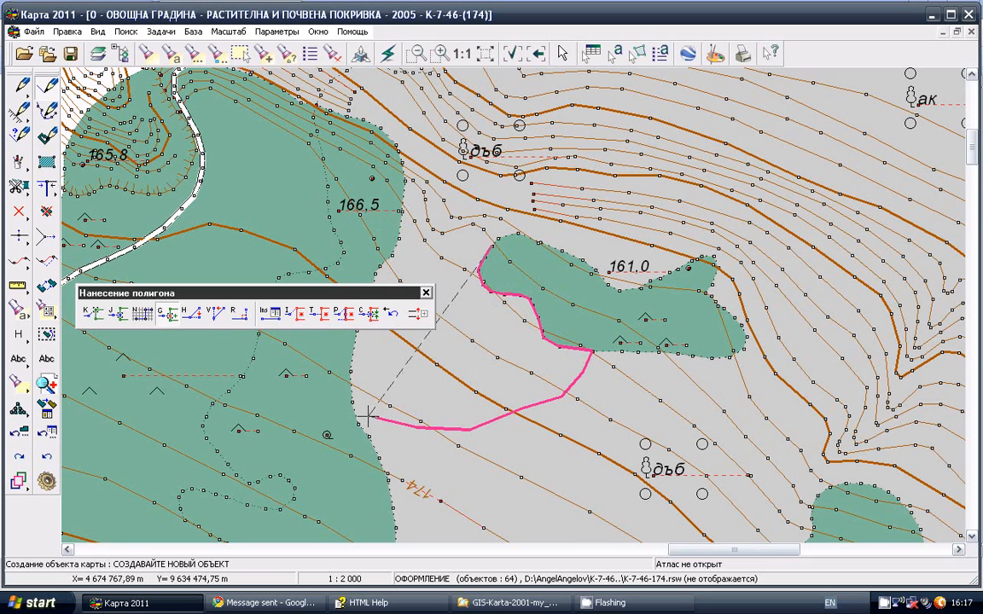
{"action": "left_click", "coordinate": [368, 415]}
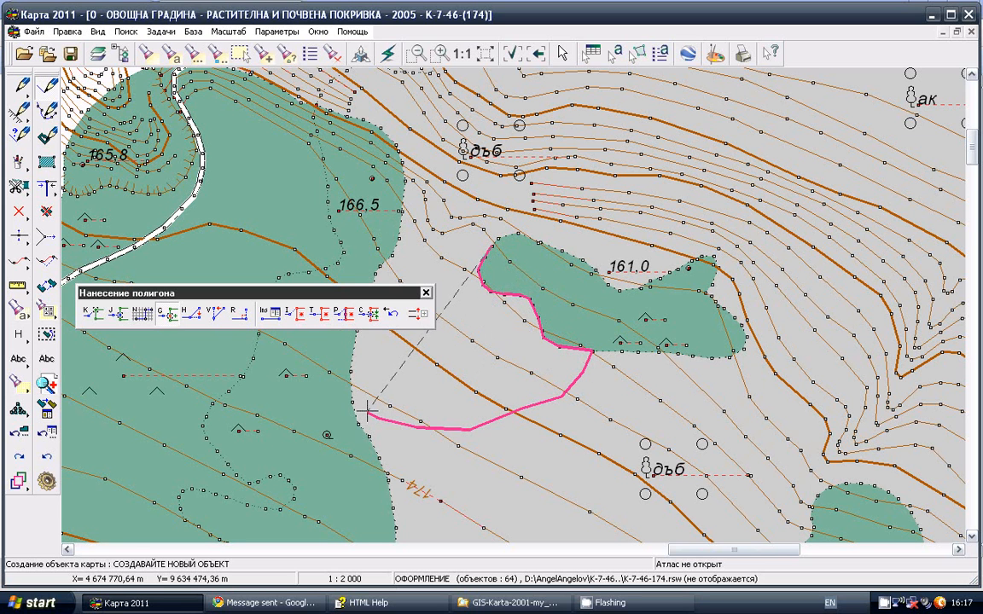
Copy the eastern boundary section of the large pasture below elevation 166,5 into the orchard polygon by marking its start, middle and end points
{"action": "key", "text": "g"}
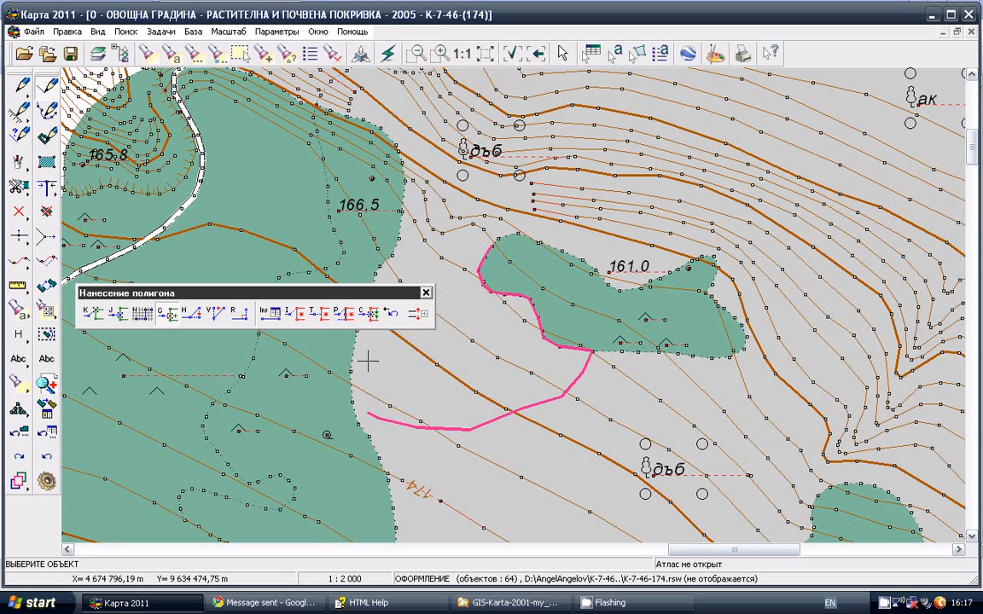
{"action": "left_click", "coordinate": [323, 404]}
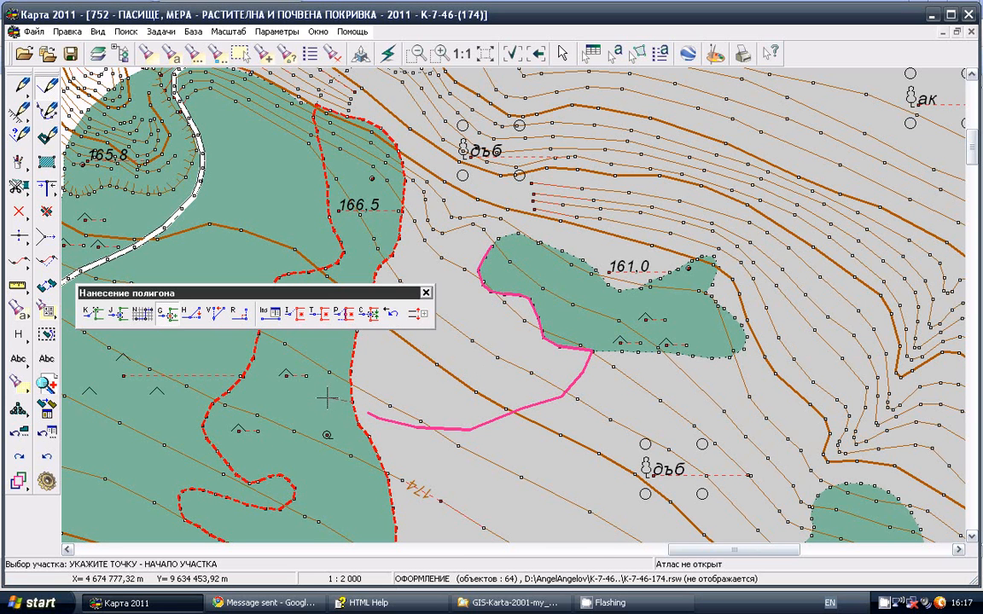
{"action": "left_click", "coordinate": [338, 402]}
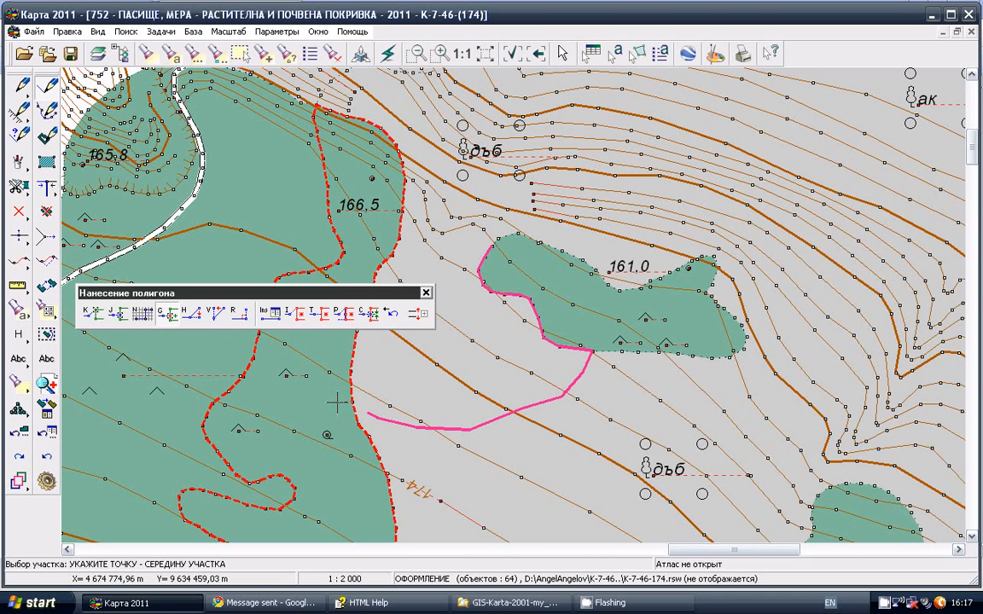
{"action": "left_click", "coordinate": [356, 268]}
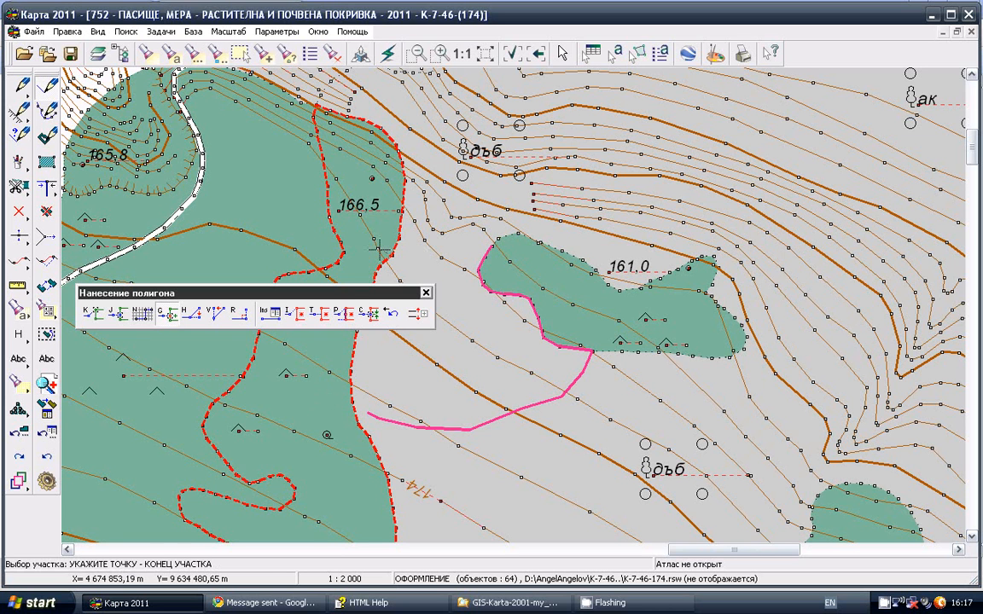
{"action": "left_click", "coordinate": [412, 220]}
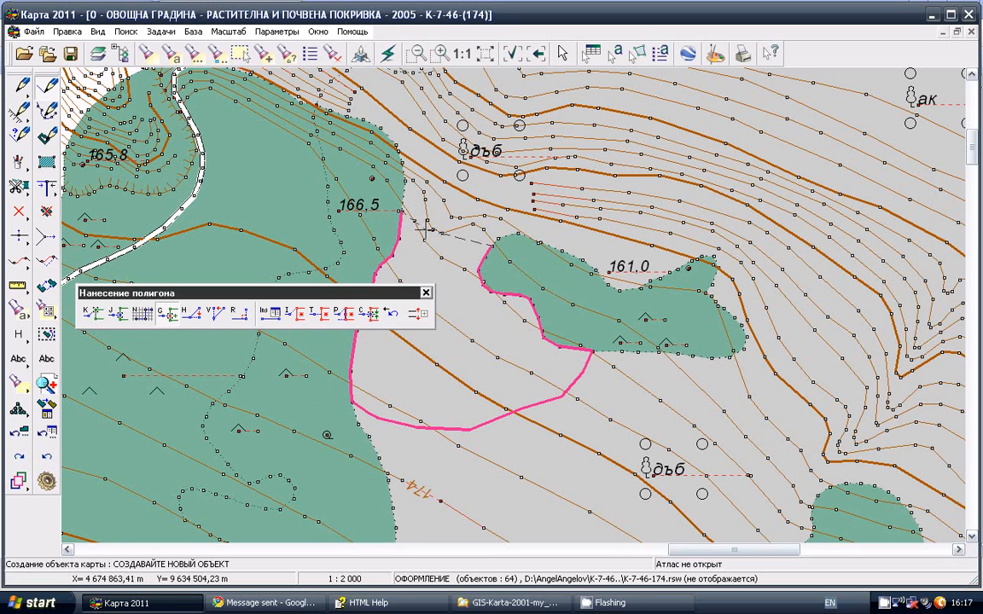
Close the orchard polygon with free points between the two pastures and save it with its semantics left empty
{"action": "left_click", "coordinate": [427, 227]}
{"action": "left_click", "coordinate": [436, 238]}
{"action": "double_click", "coordinate": [465, 238]}
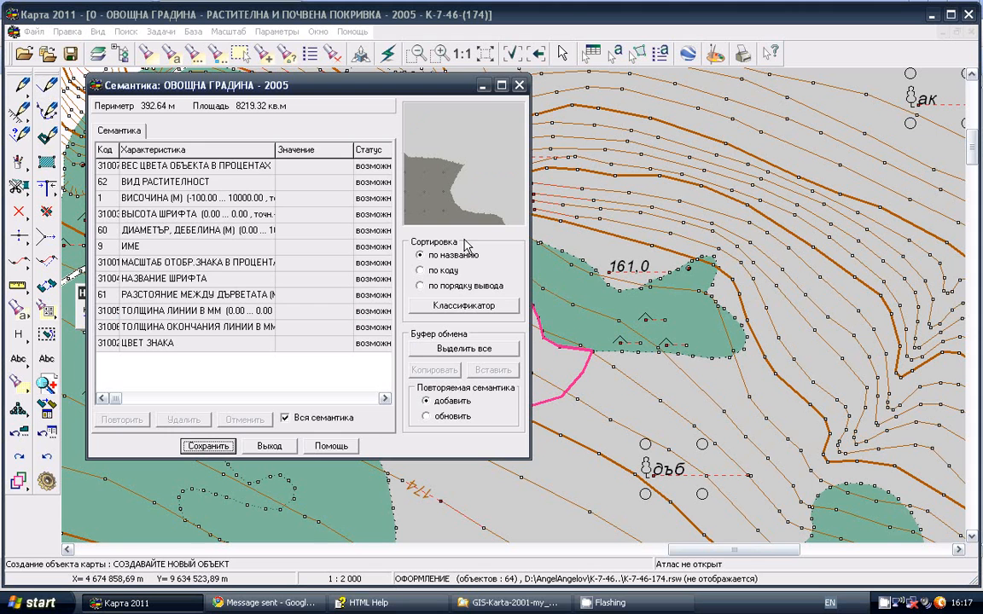
{"action": "left_click", "coordinate": [220, 448]}
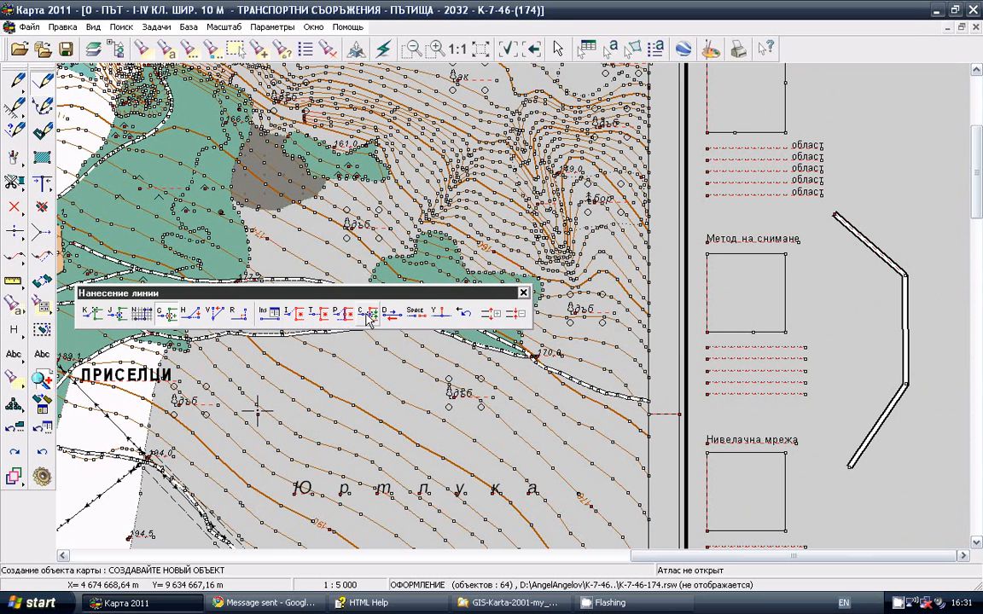
Start a ПЪТ - I-IV КЛ. ШИР. 10 М road captured on the existing road's lower diagonal segment and add free points curving up beside it
{"action": "left_click", "coordinate": [368, 318]}
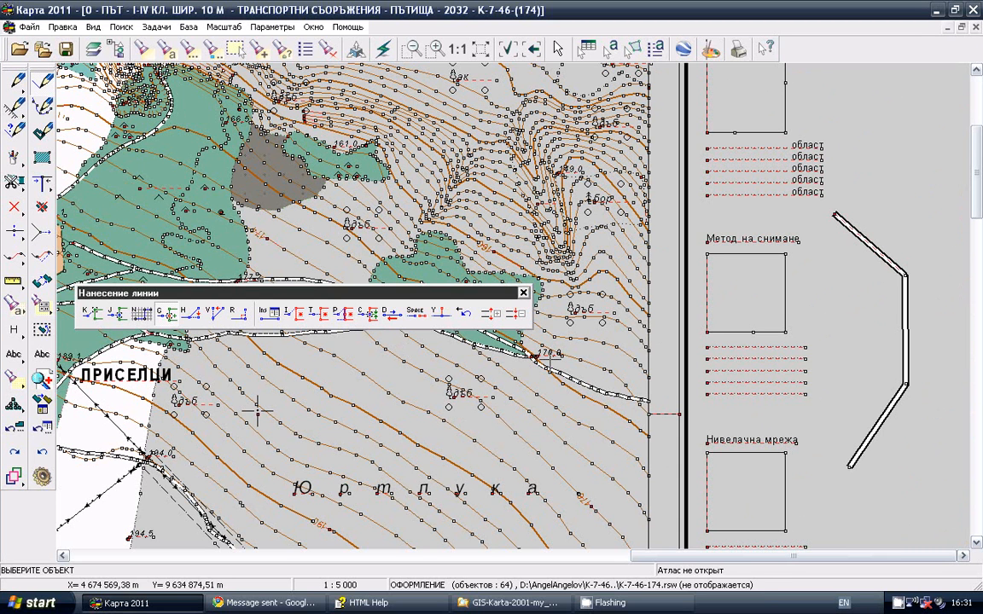
{"action": "left_click", "coordinate": [871, 433]}
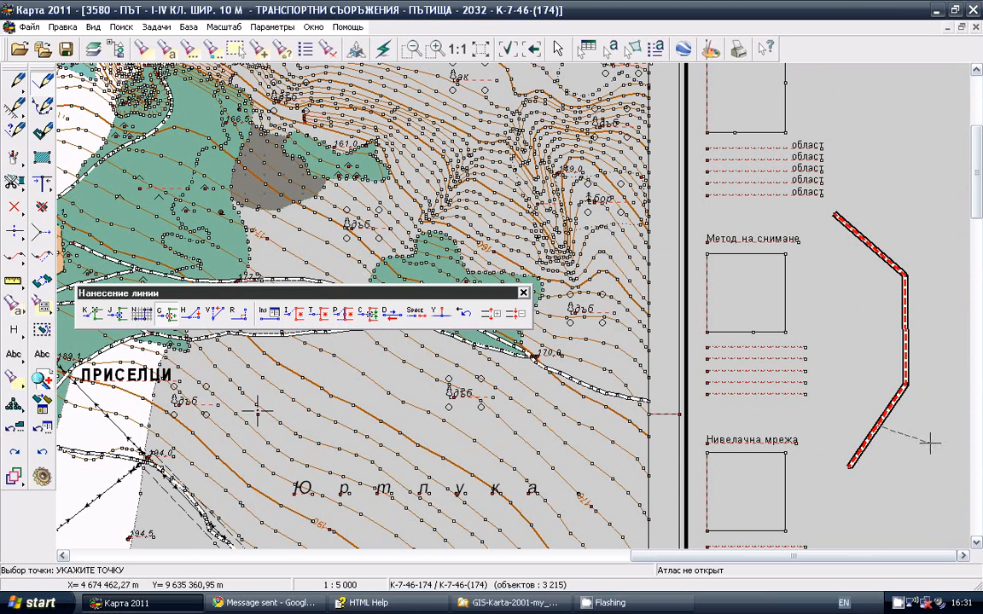
{"action": "left_click", "coordinate": [884, 444]}
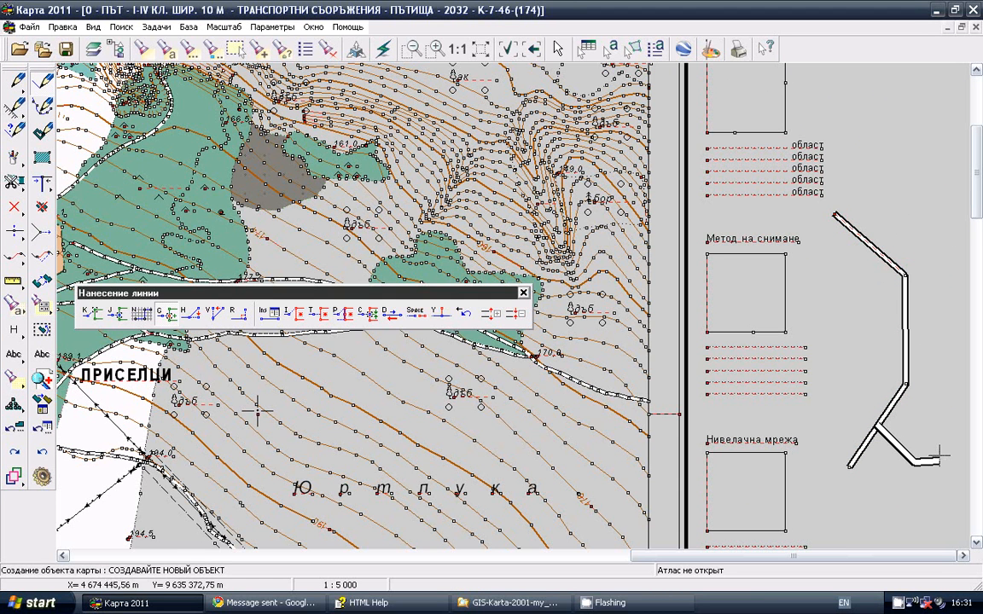
{"action": "left_click", "coordinate": [946, 418]}
{"action": "left_click", "coordinate": [947, 371]}
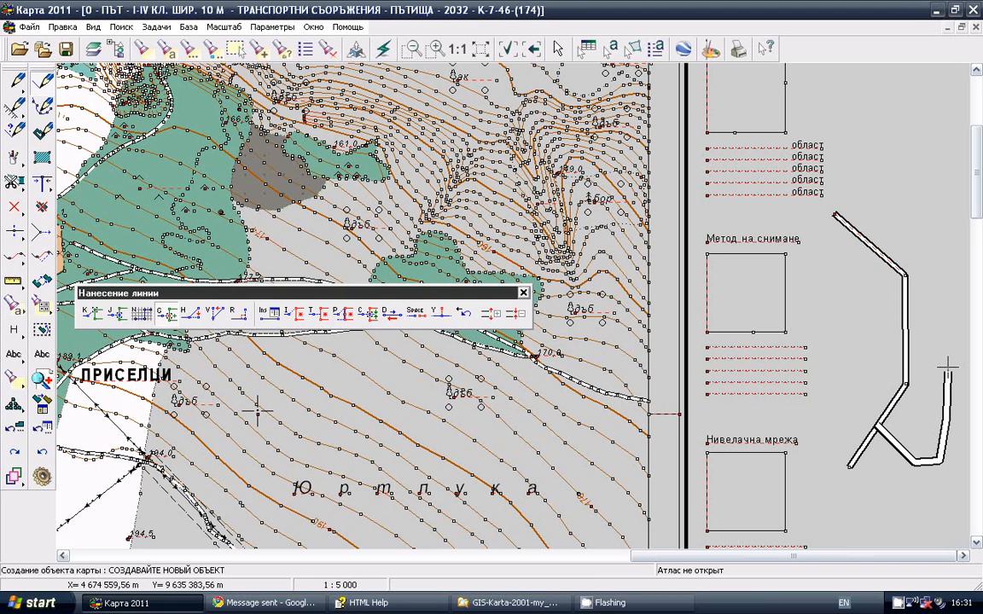
{"action": "double_click", "coordinate": [947, 366]}
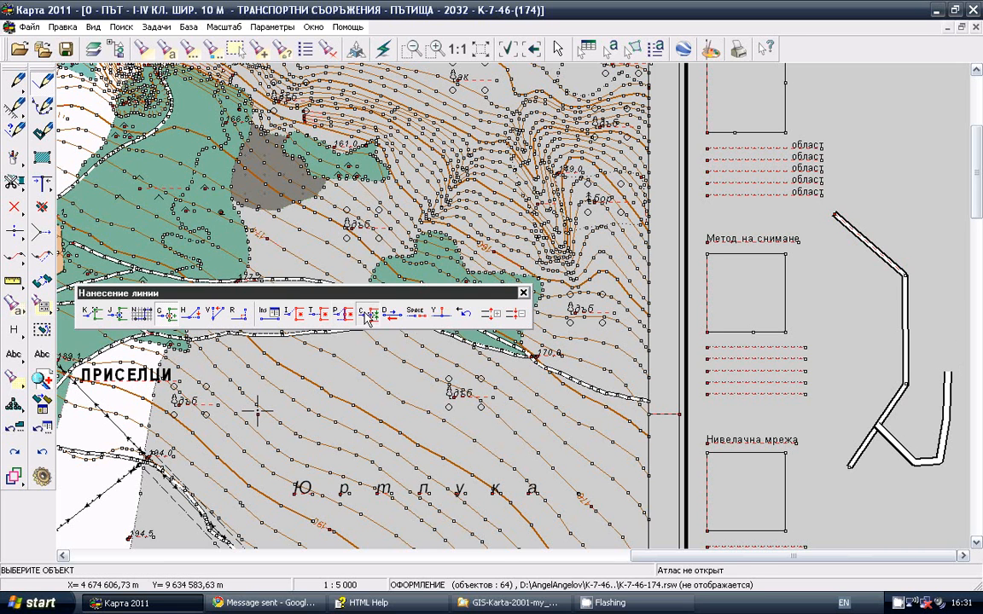
Capture the existing road's vertical segment for the new road's next point and add free points continuing up beside it
{"action": "left_click", "coordinate": [897, 343]}
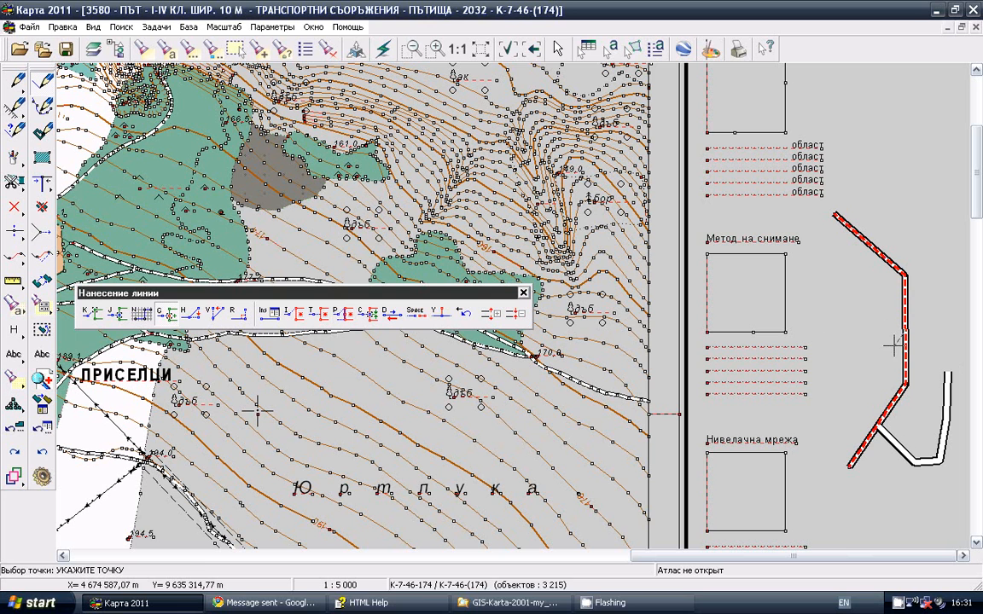
{"action": "left_click", "coordinate": [939, 323]}
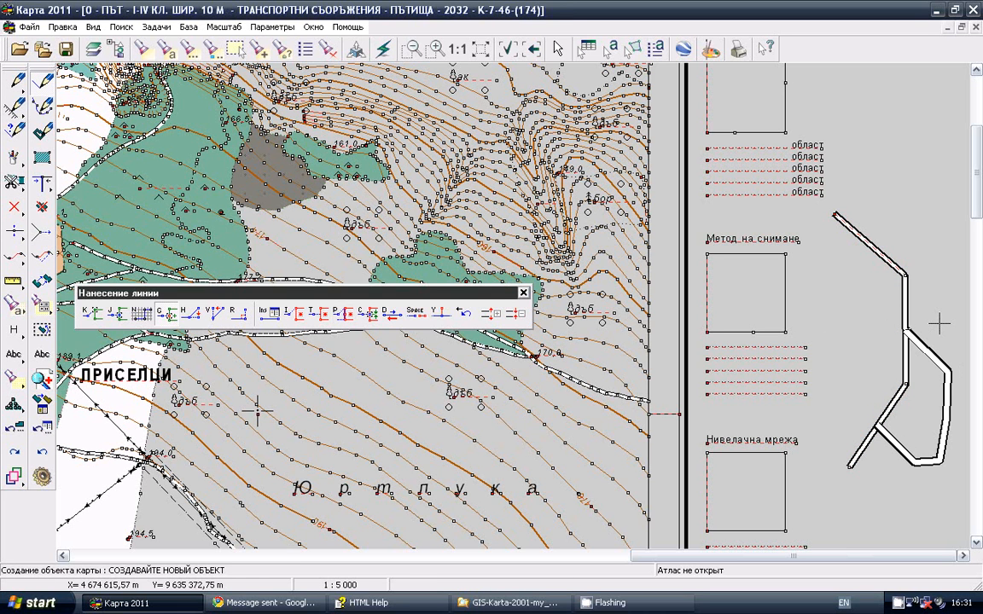
{"action": "left_click", "coordinate": [943, 284]}
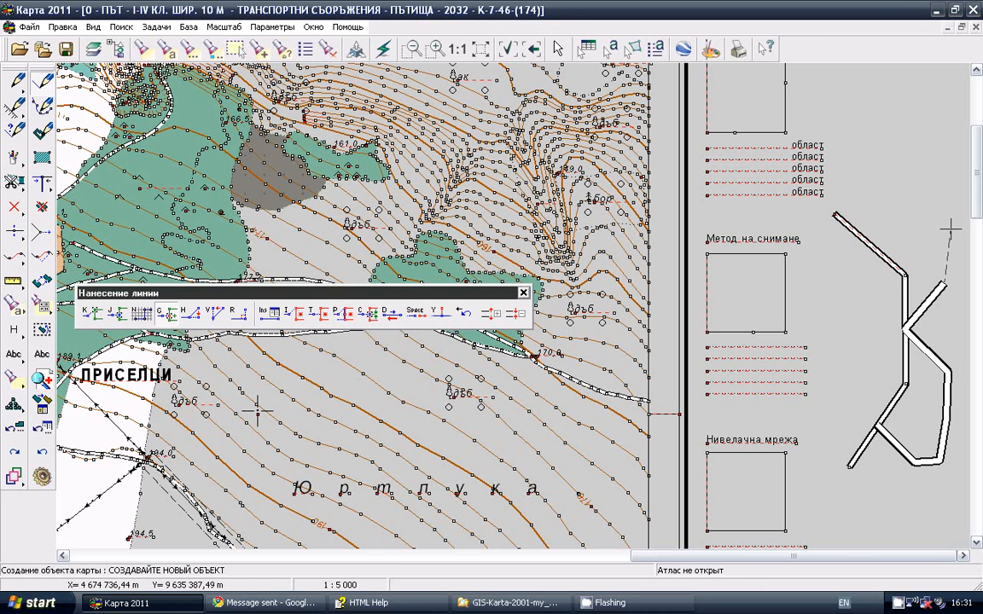
{"action": "left_click", "coordinate": [923, 198]}
Capture the existing road's upper diagonal segment, end the new road just above it and save it with empty semantics
{"action": "left_click", "coordinate": [374, 317]}
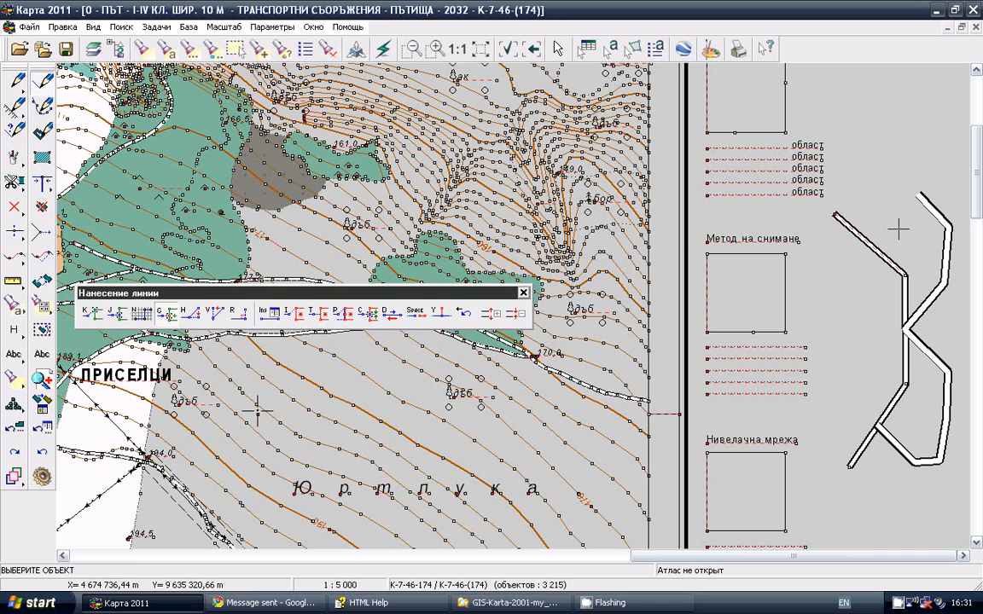
{"action": "left_click", "coordinate": [871, 245]}
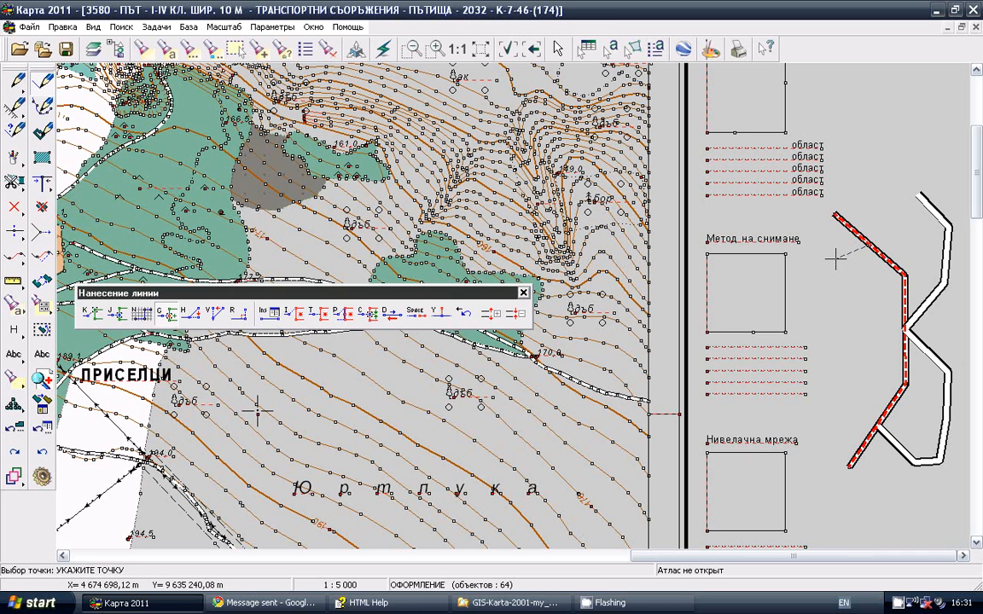
{"action": "left_click", "coordinate": [878, 203]}
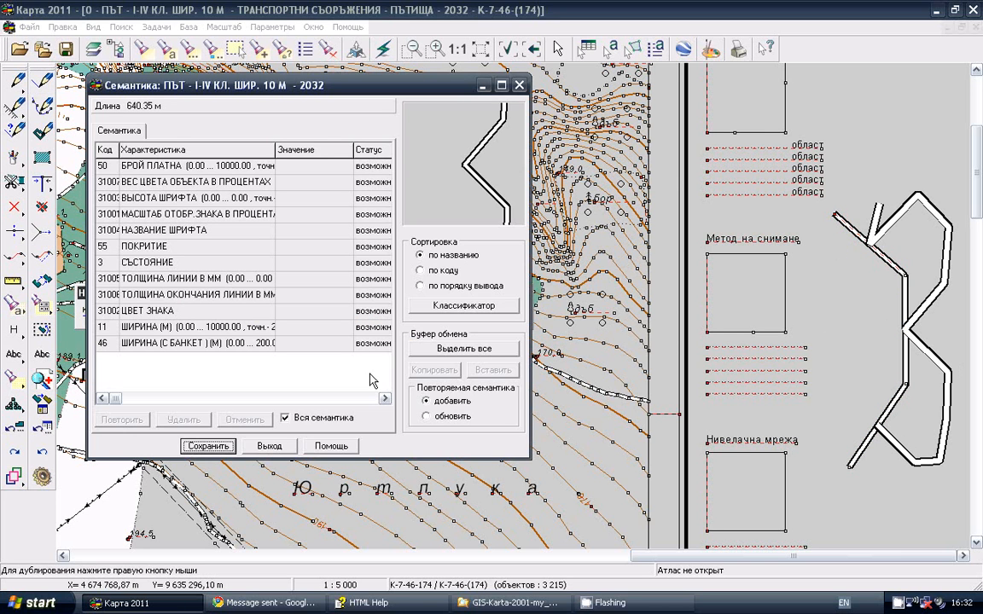
{"action": "left_click", "coordinate": [224, 449]}
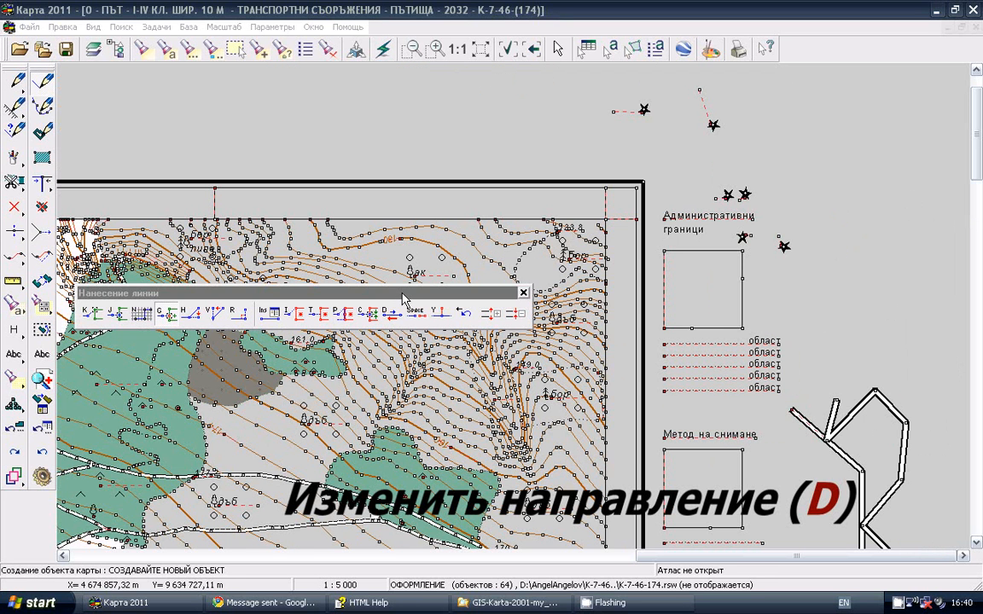
Draw the first part of another 10 m wide road with free points running southwest toward the "Административни граници" box
{"action": "left_click", "coordinate": [401, 293]}
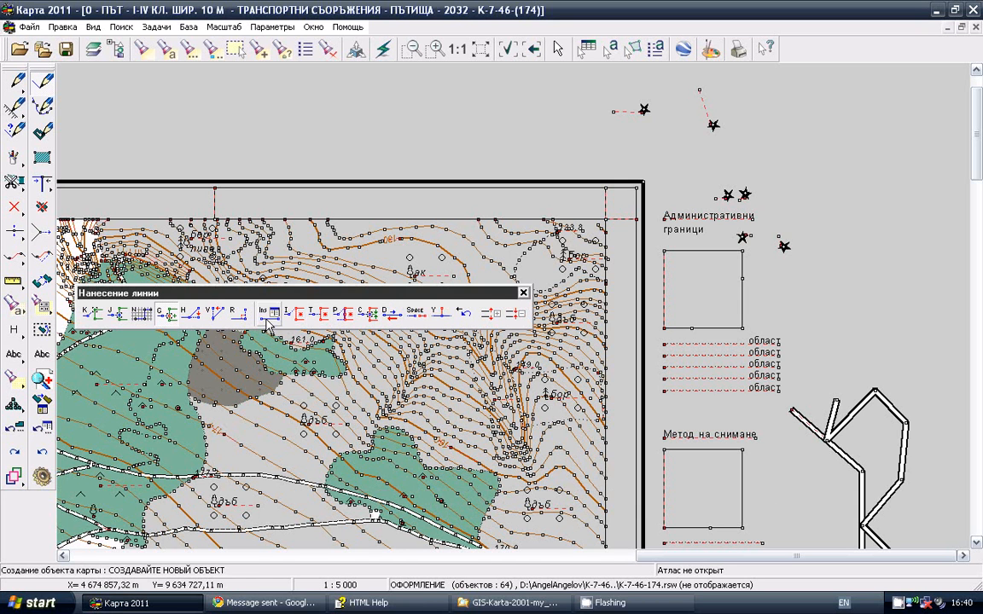
{"action": "left_click", "coordinate": [397, 323]}
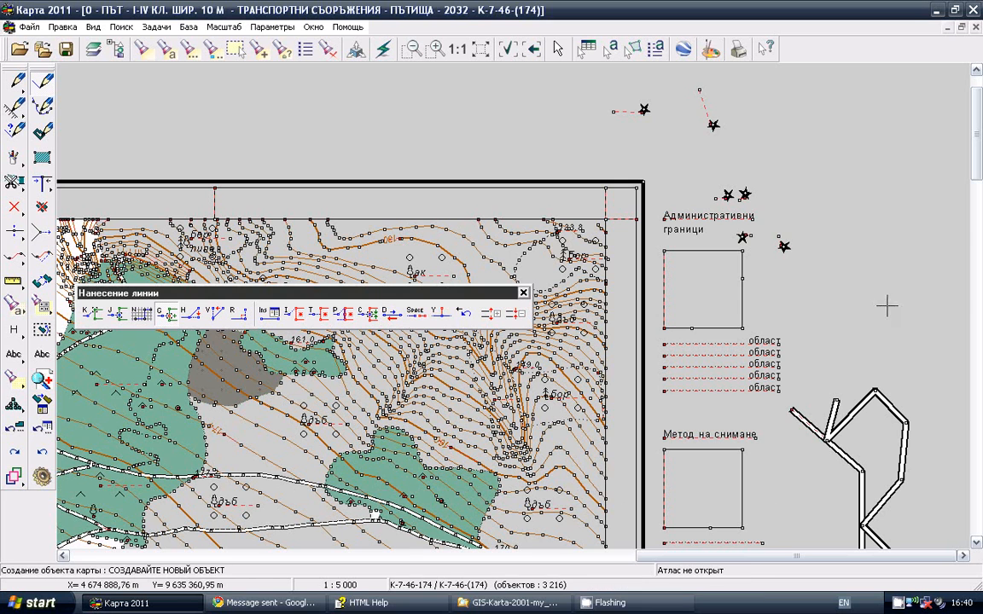
{"action": "left_click", "coordinate": [926, 280]}
{"action": "left_click", "coordinate": [892, 292]}
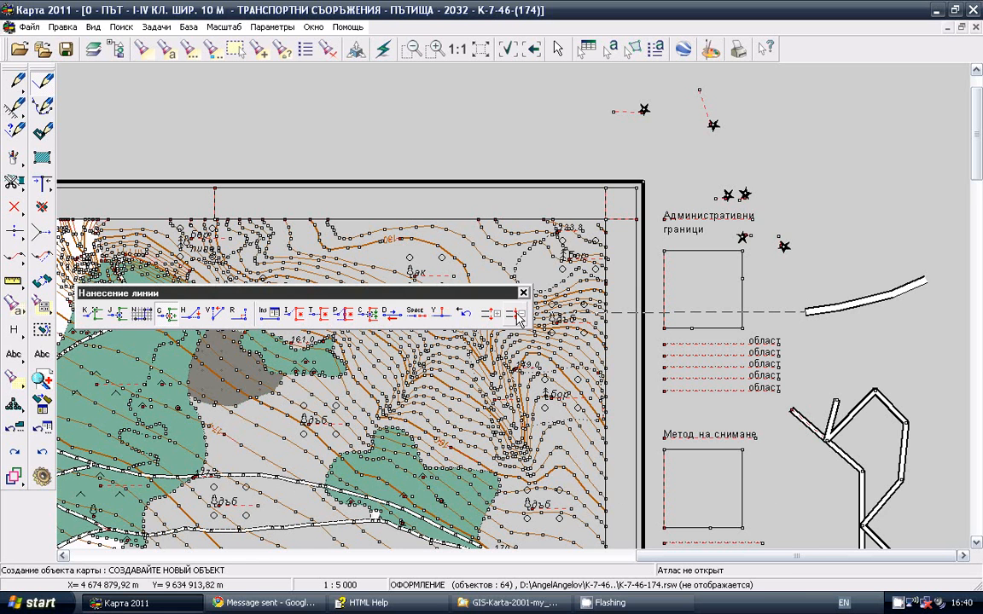
Reverse the road's drawing direction, extend its northeastern end with free points curving back northwest, and save it with empty semantics
{"action": "left_click", "coordinate": [390, 316]}
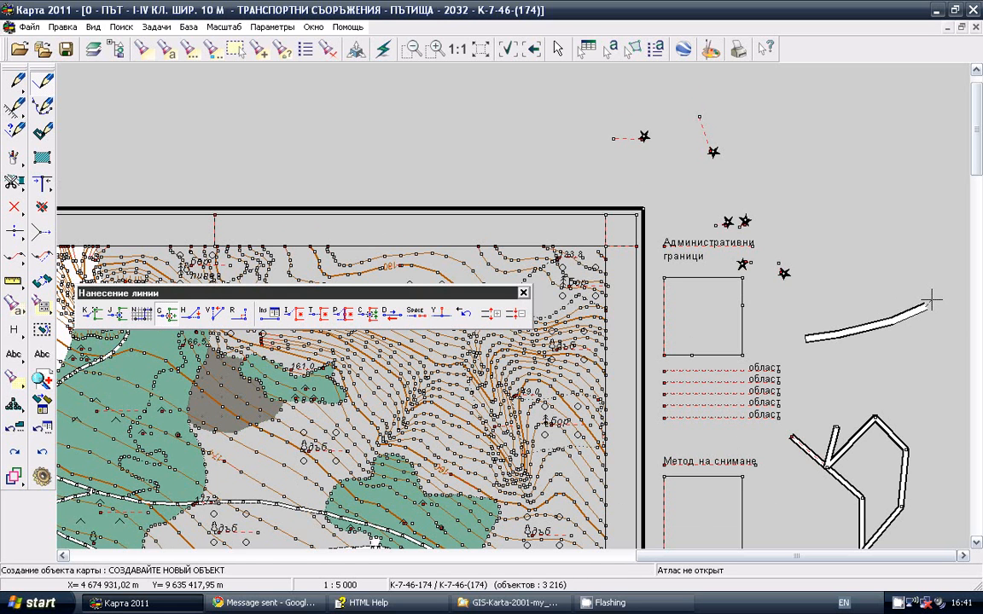
{"action": "left_click", "coordinate": [941, 298]}
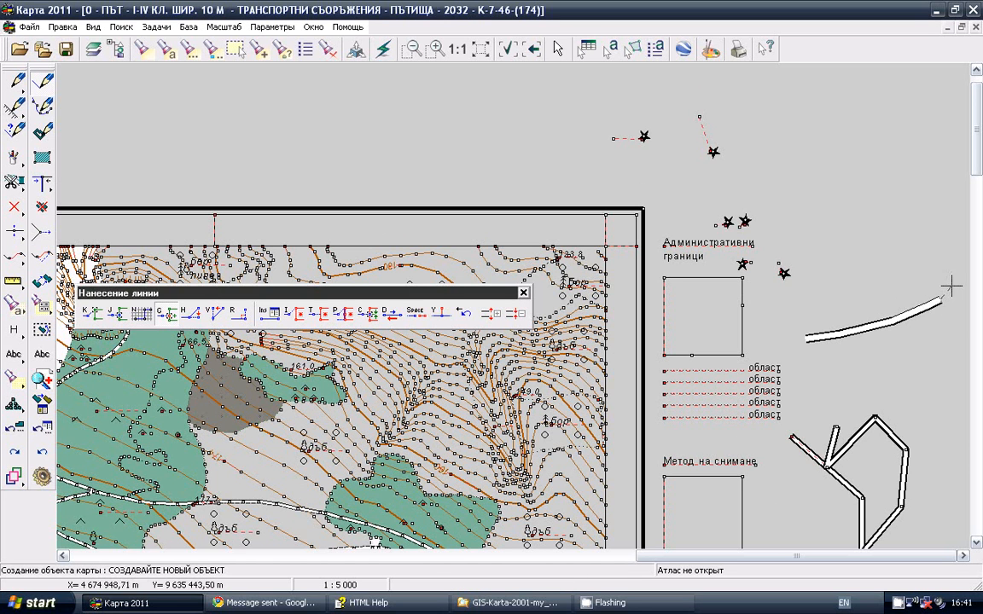
{"action": "left_click", "coordinate": [953, 283]}
{"action": "left_click", "coordinate": [950, 264]}
{"action": "double_click", "coordinate": [934, 249]}
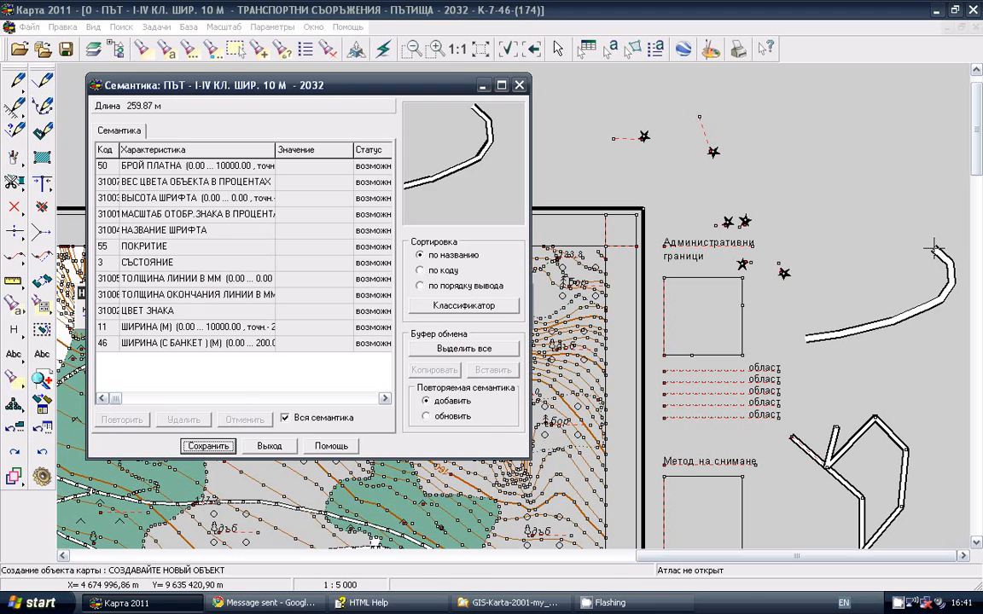
{"action": "key", "text": "Return"}
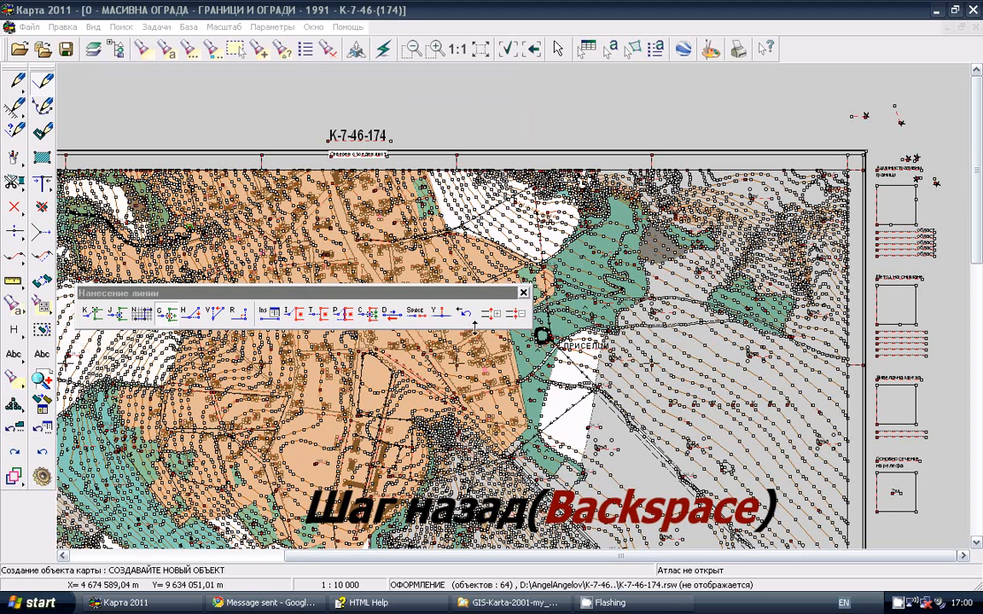
Draw a МАСИВНА ОГРАДА line with six free points above the map frame, near the K-7-46-174 title
{"action": "left_click", "coordinate": [465, 317]}
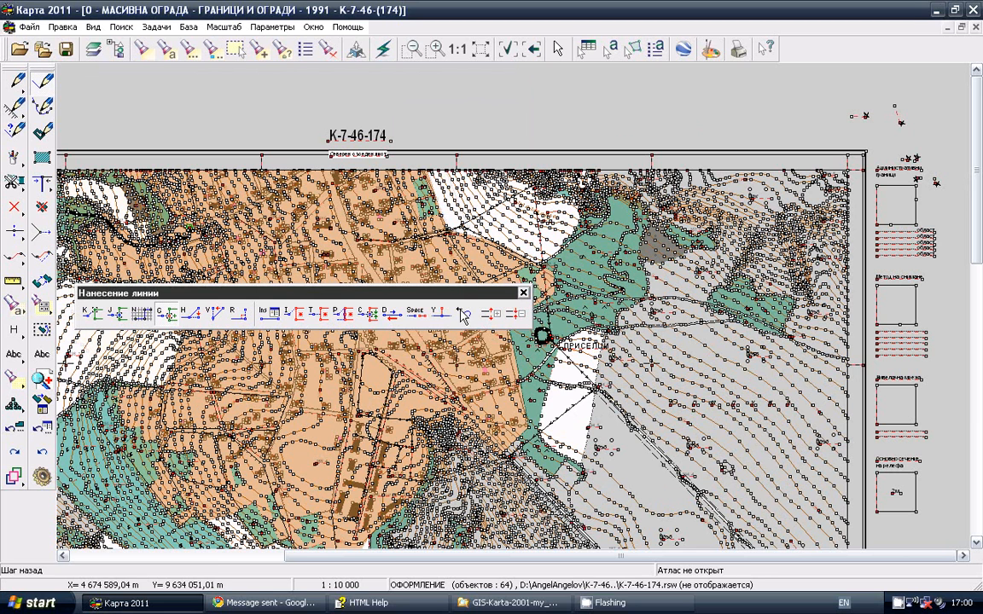
{"action": "left_click", "coordinate": [424, 86]}
{"action": "left_click", "coordinate": [461, 107]}
{"action": "left_click", "coordinate": [514, 109]}
{"action": "left_click", "coordinate": [565, 96]}
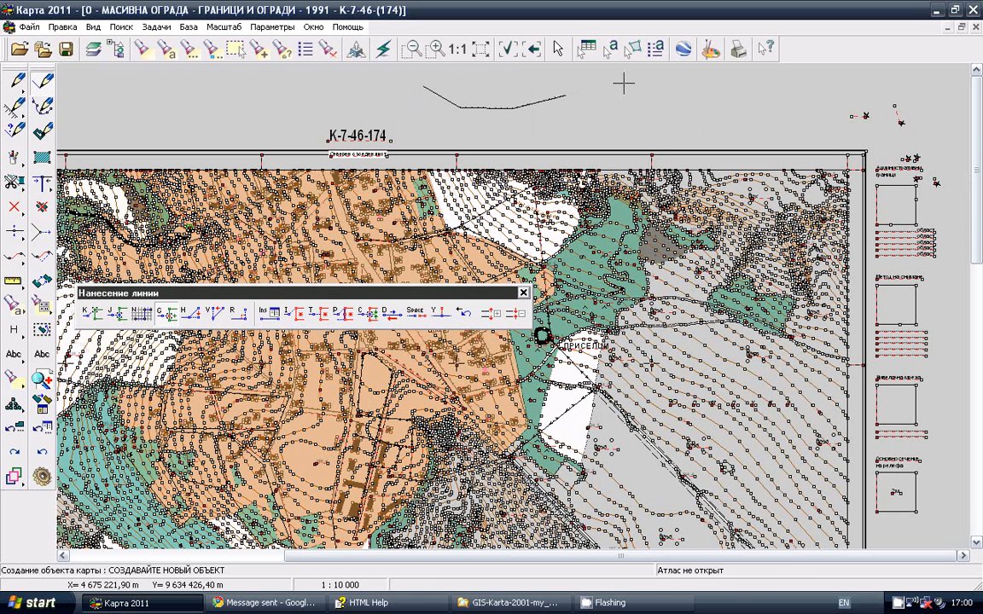
{"action": "left_click", "coordinate": [626, 83]}
{"action": "left_click", "coordinate": [669, 111]}
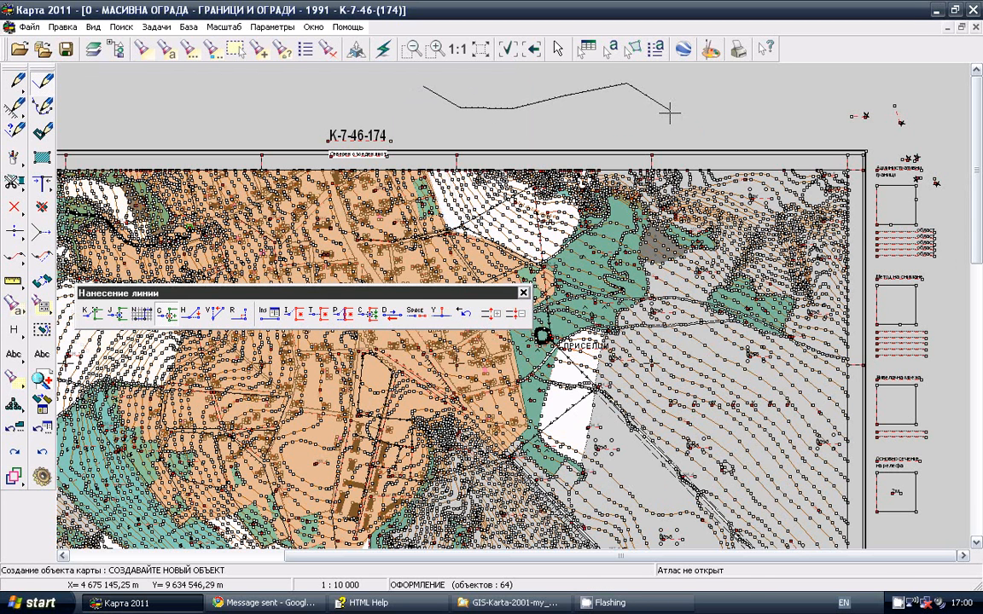
Remove the fence line's last three points one step at a time and end the line just past its third point
{"action": "left_click", "coordinate": [465, 317]}
{"action": "left_click", "coordinate": [465, 318]}
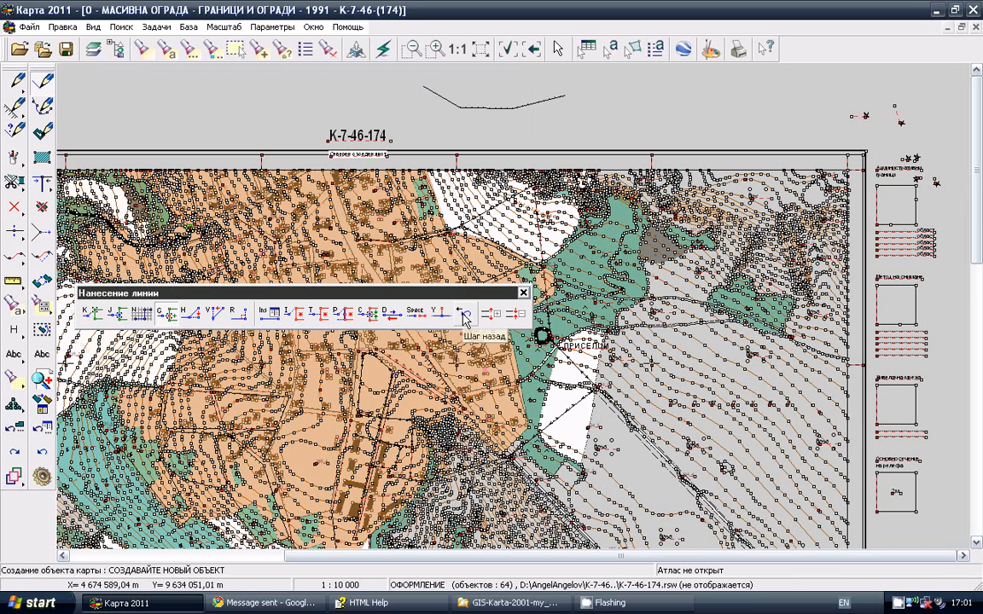
{"action": "left_click", "coordinate": [465, 317]}
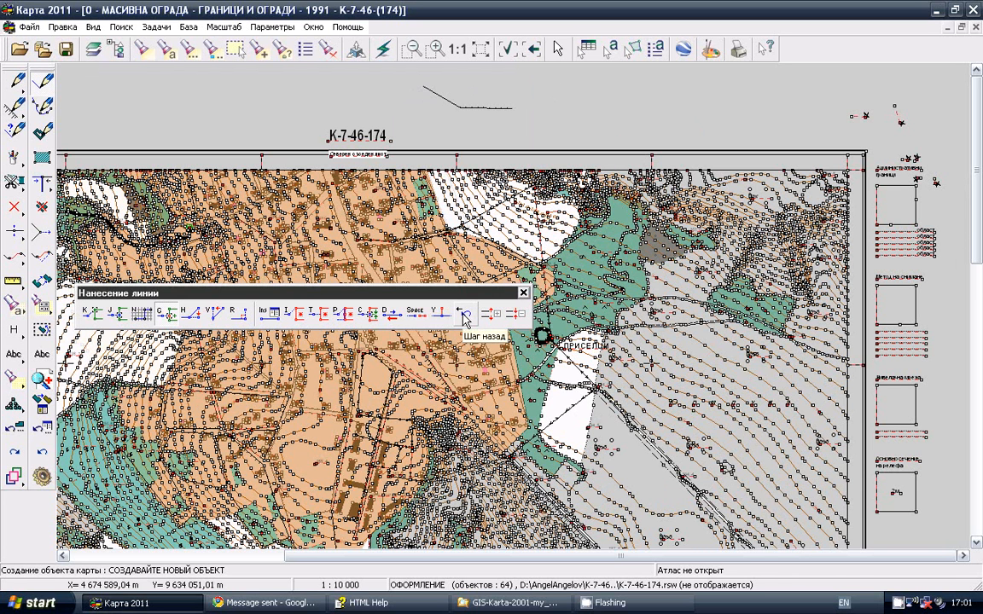
{"action": "double_click", "coordinate": [529, 124]}
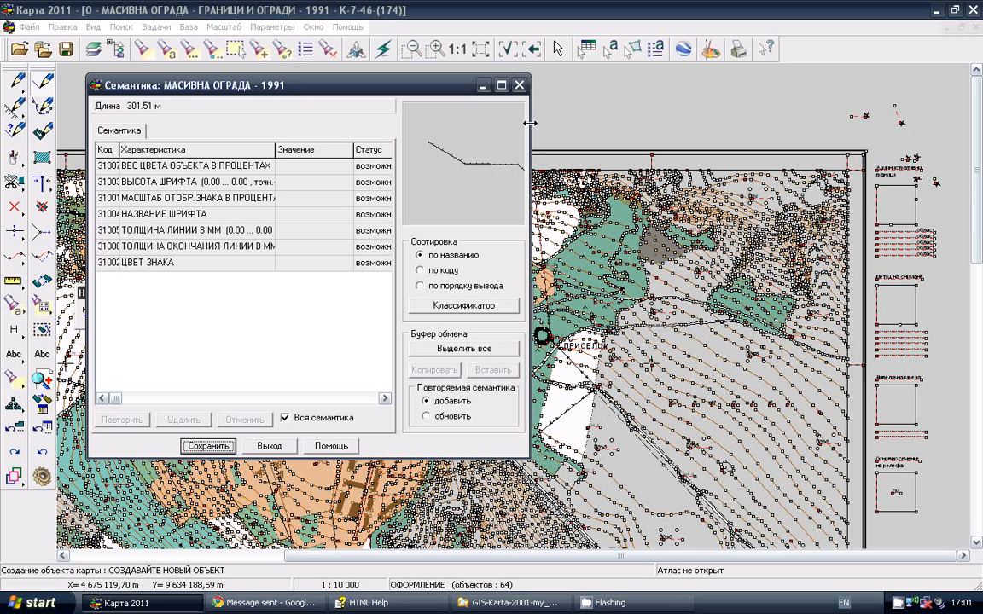